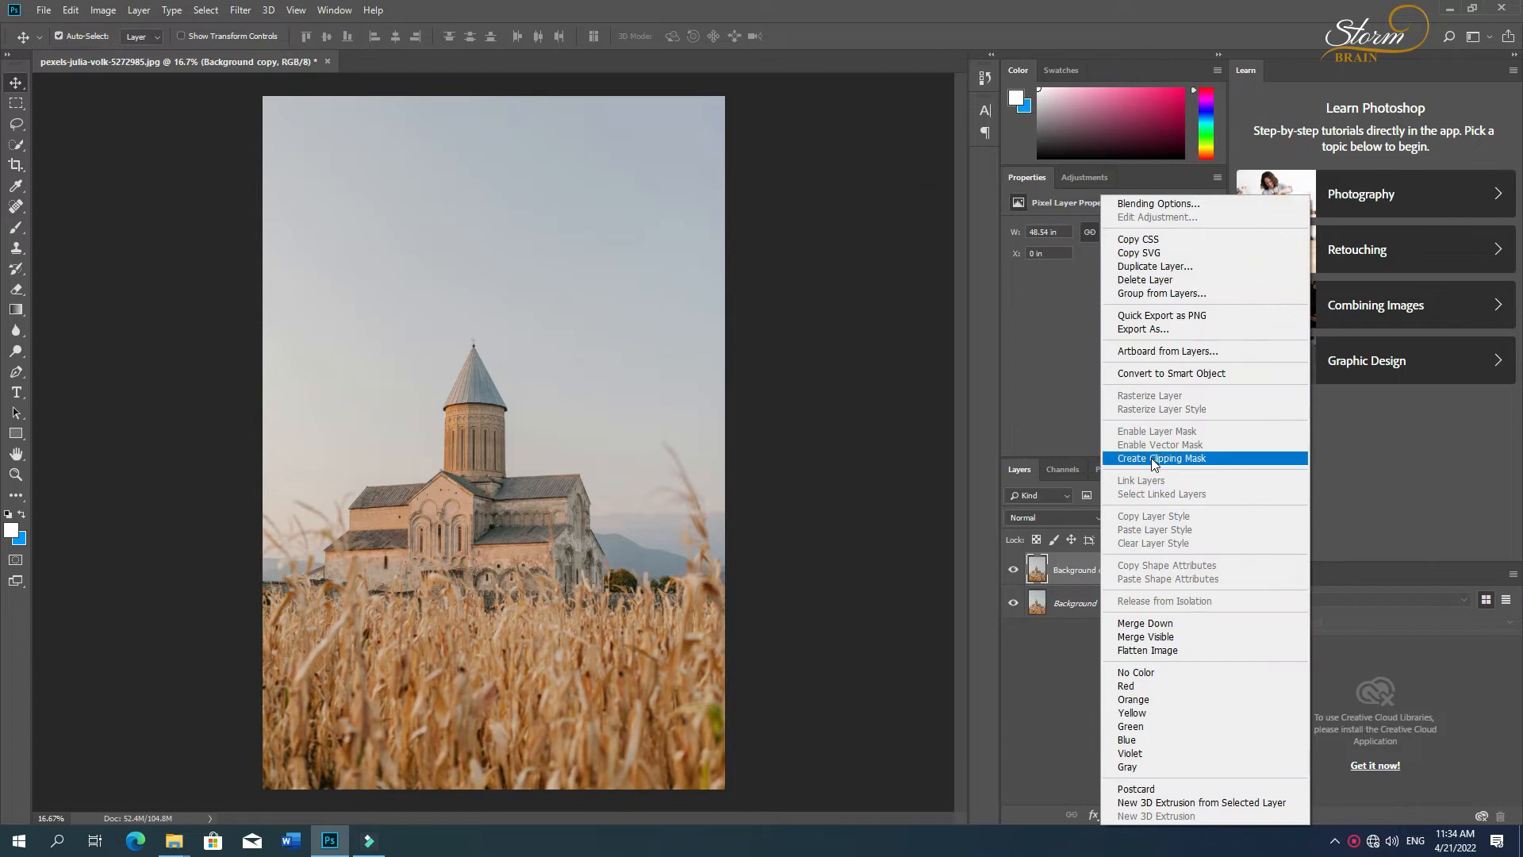
Step: Convert the Background copy layer to a smart object and open the Camera Raw filter for it
{"action": "left_click", "coordinate": [1170, 373]}
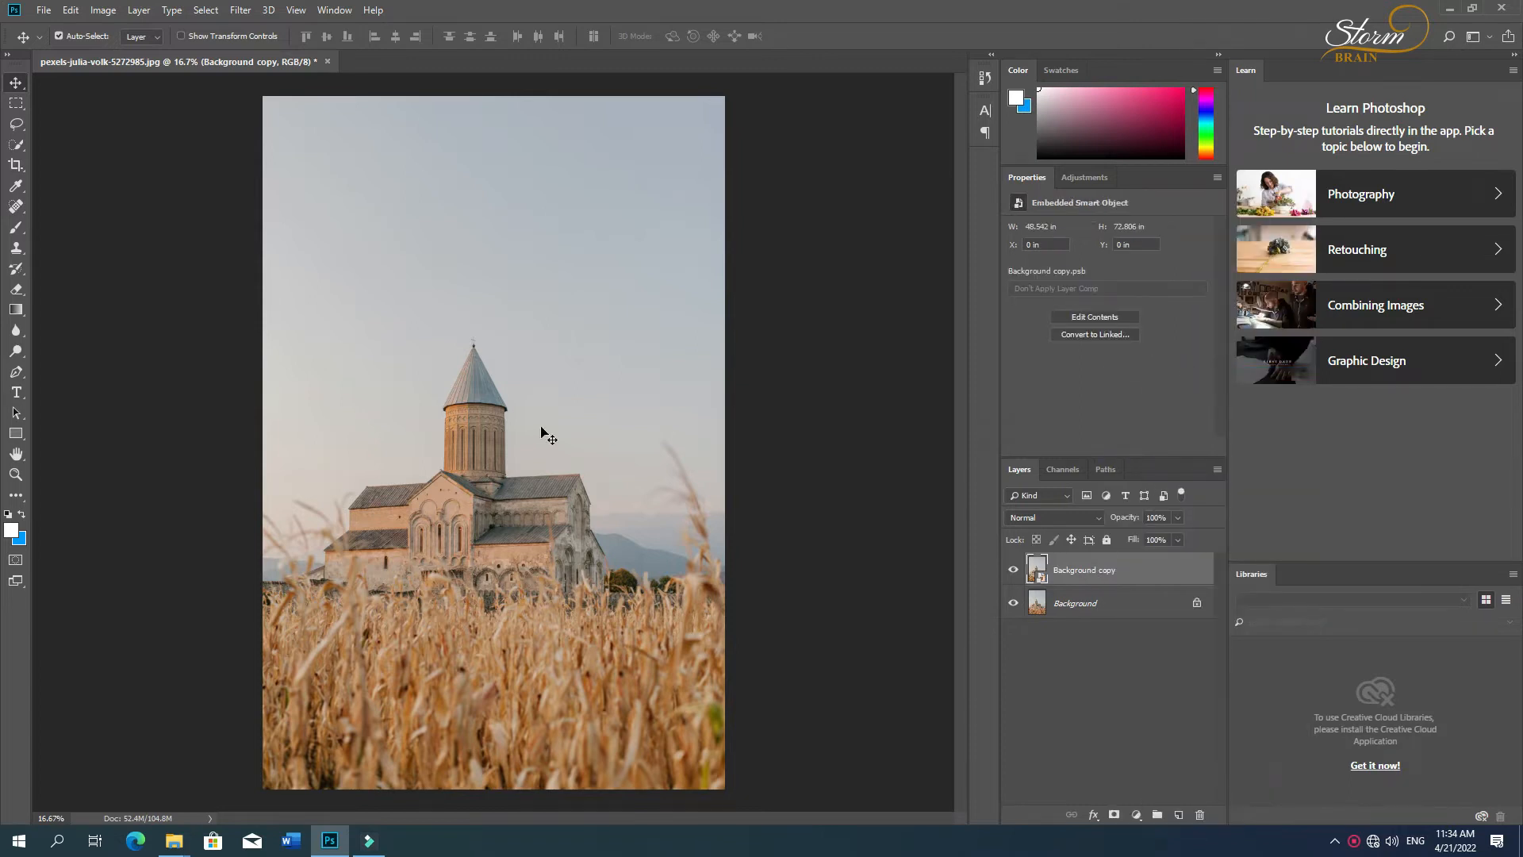
{"action": "left_click", "coordinate": [71, 11]}
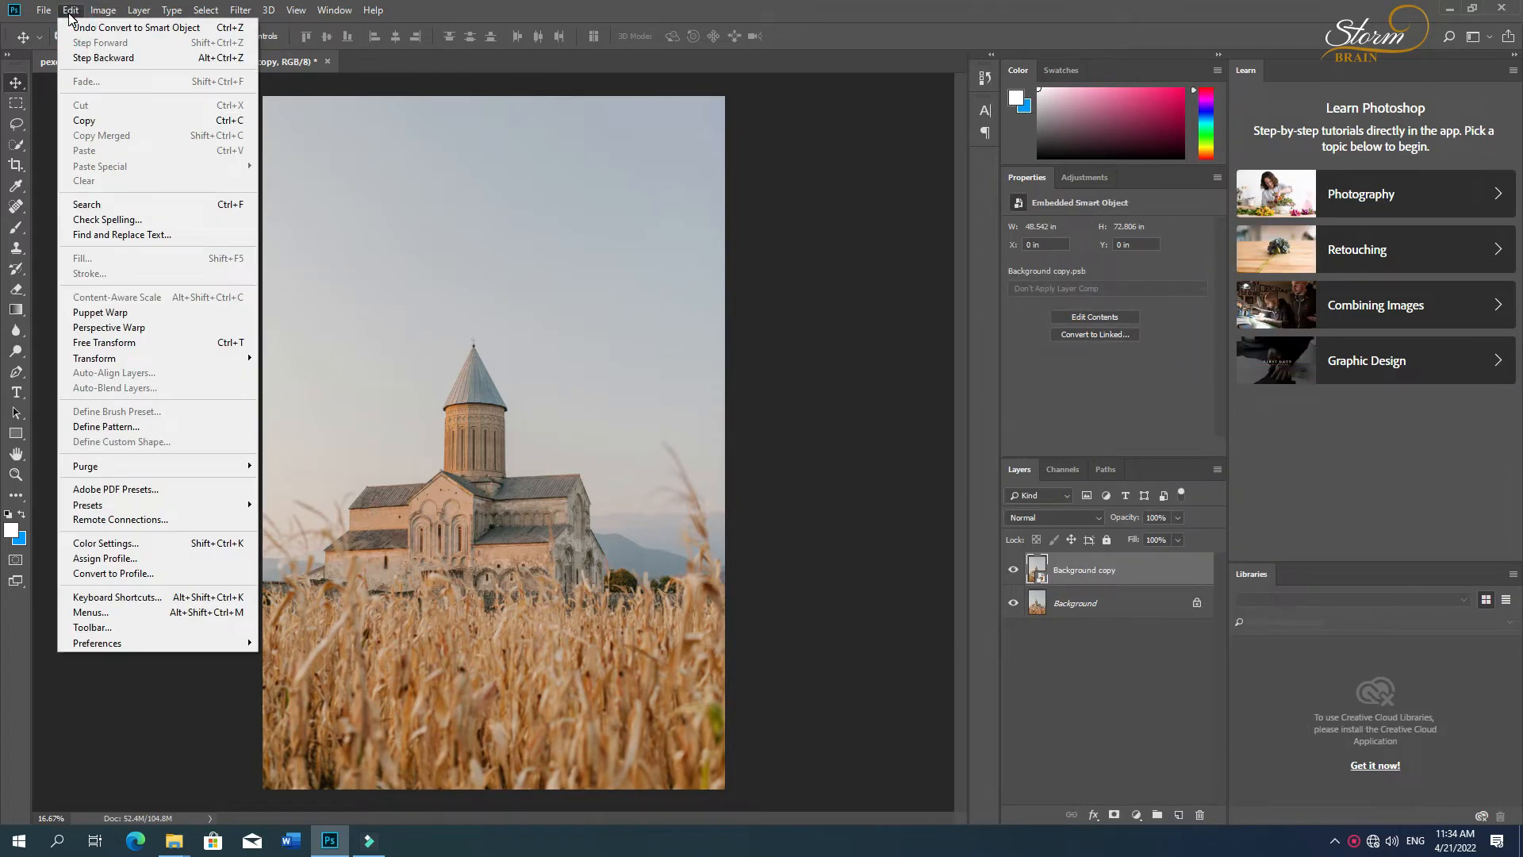
{"action": "mouse_move", "coordinate": [52, 11]}
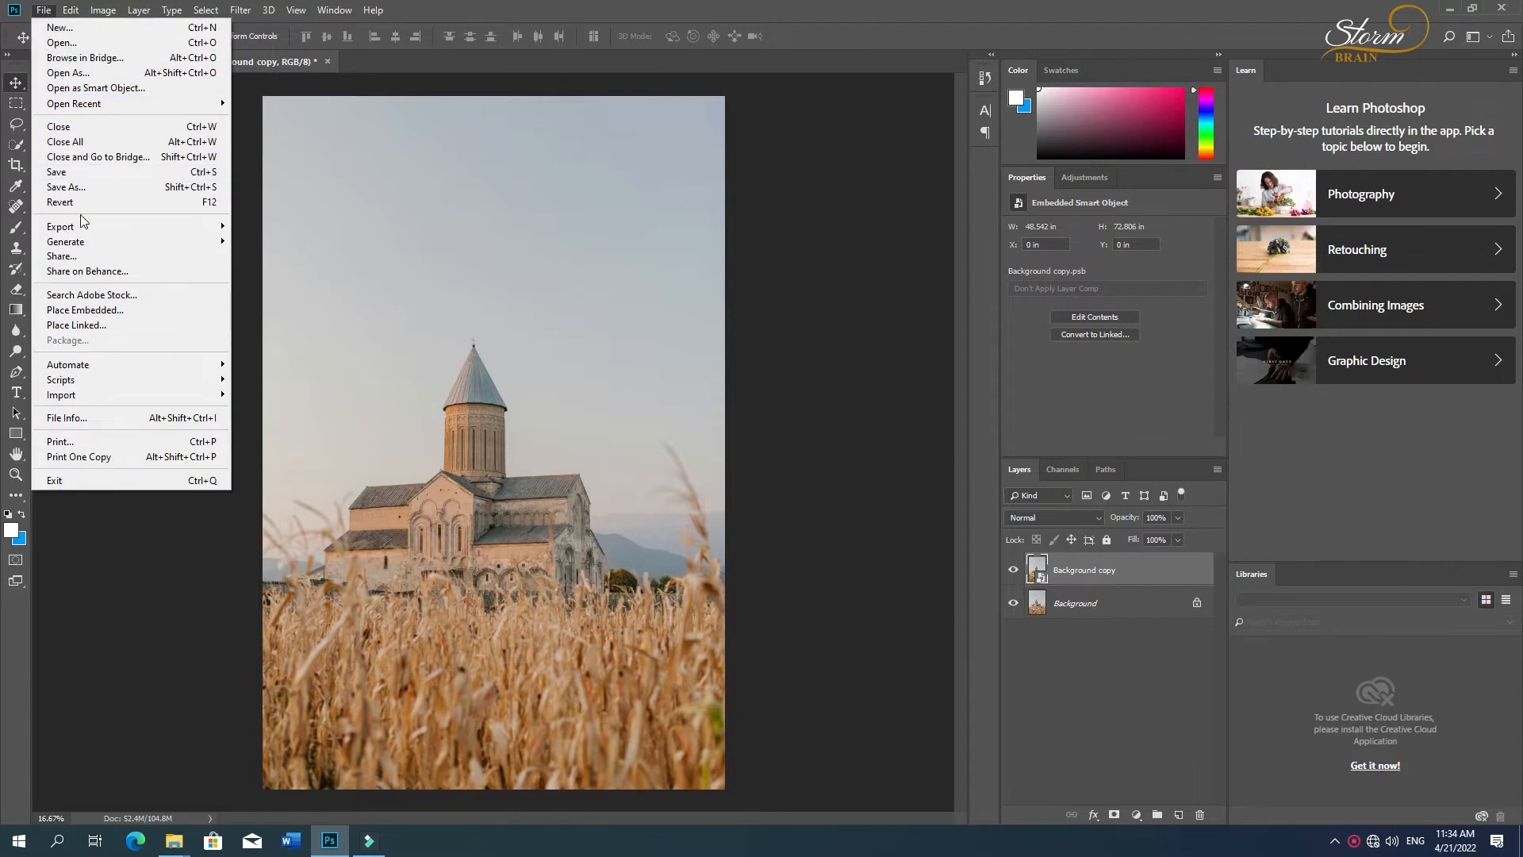
{"action": "mouse_move", "coordinate": [240, 10]}
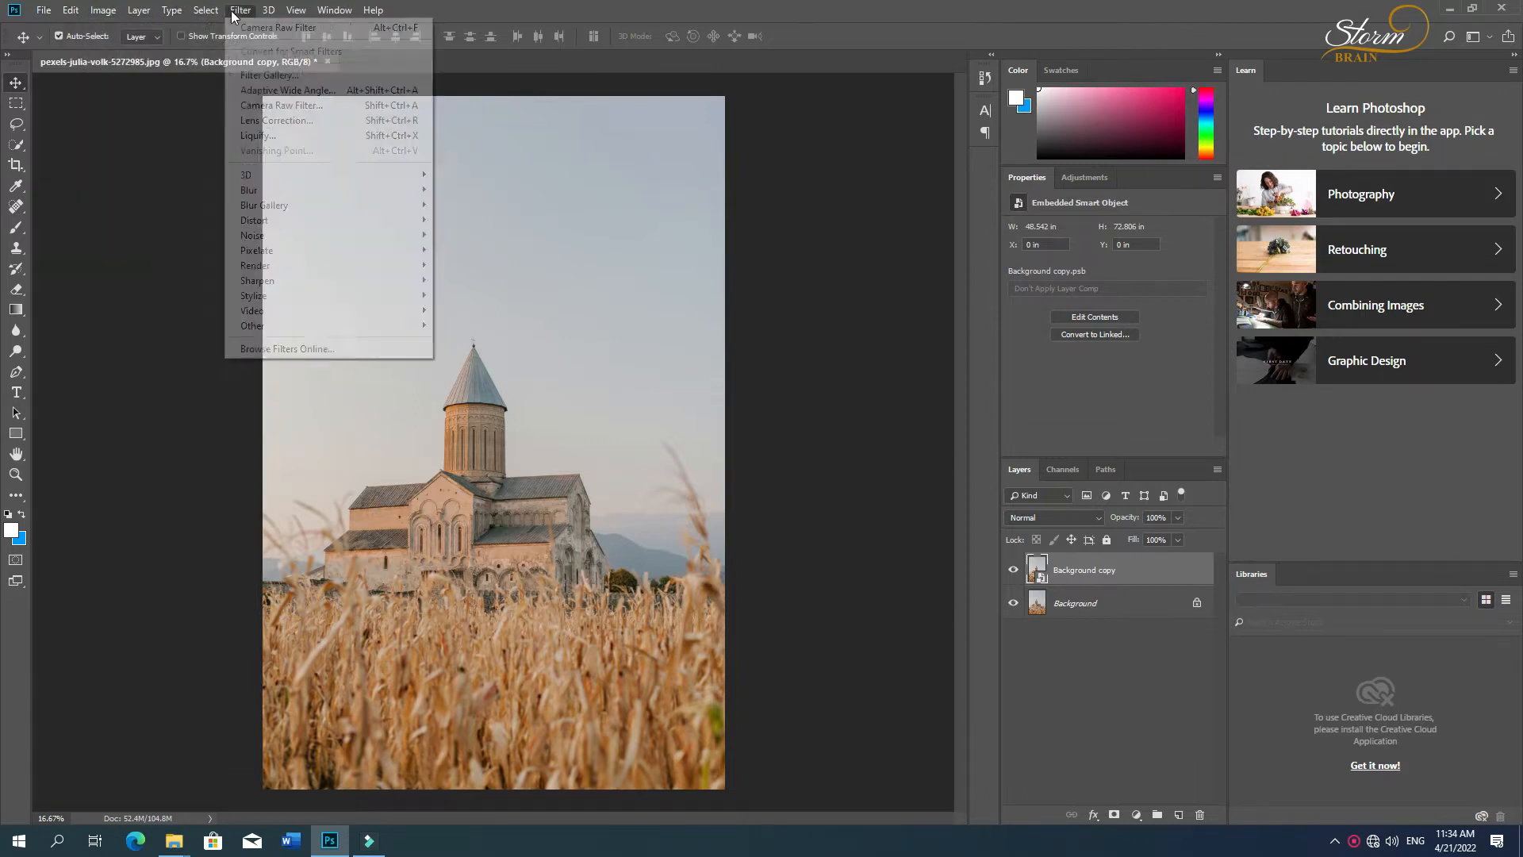
{"action": "left_click", "coordinate": [266, 108]}
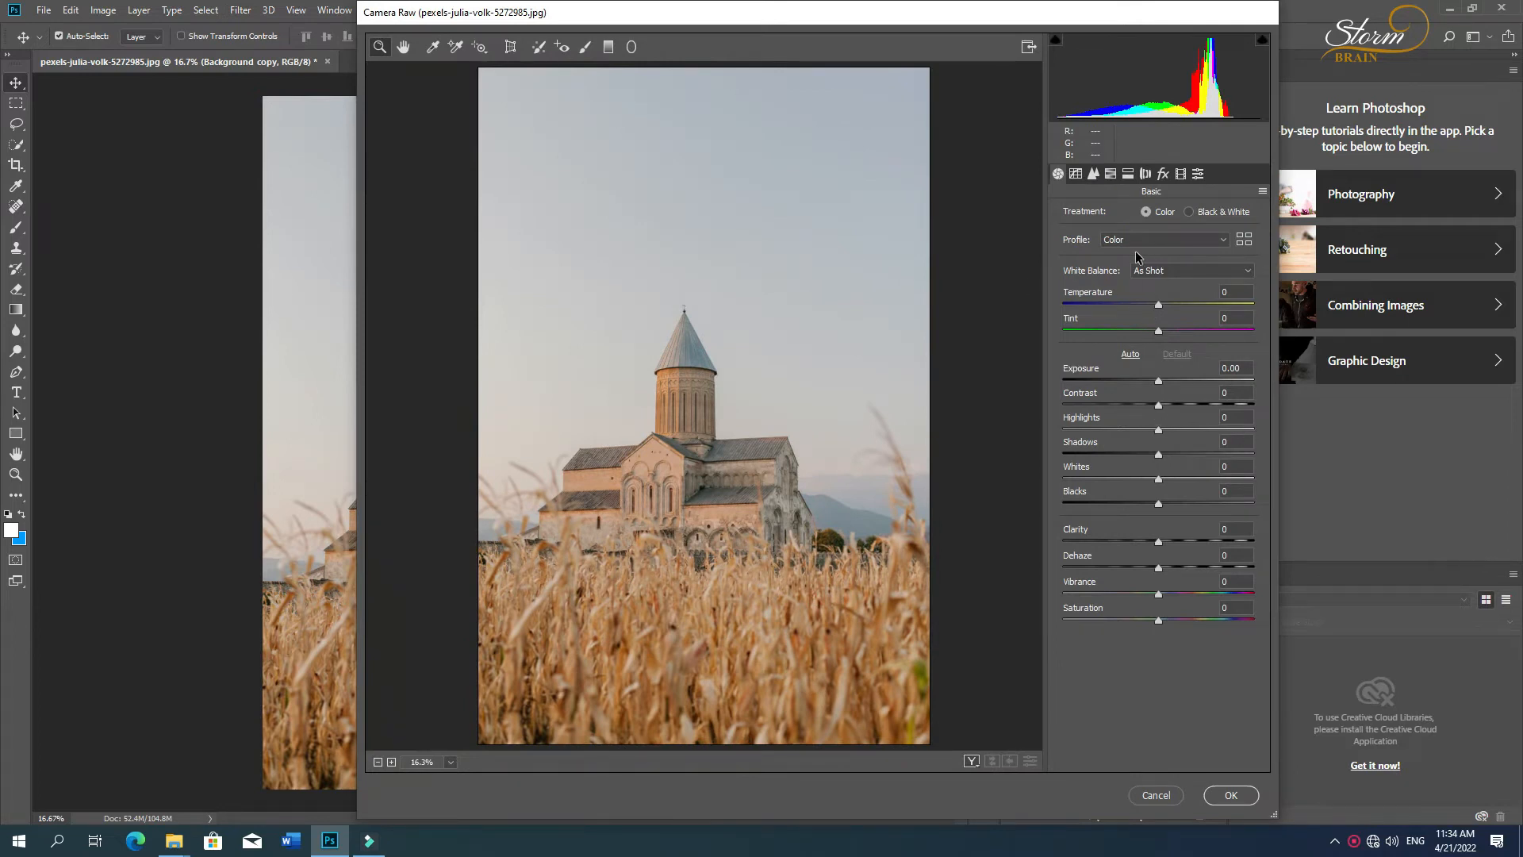
Step: Set the white balance to Custom with Temperature -30 and Tint +10
{"action": "left_click", "coordinate": [1145, 282]}
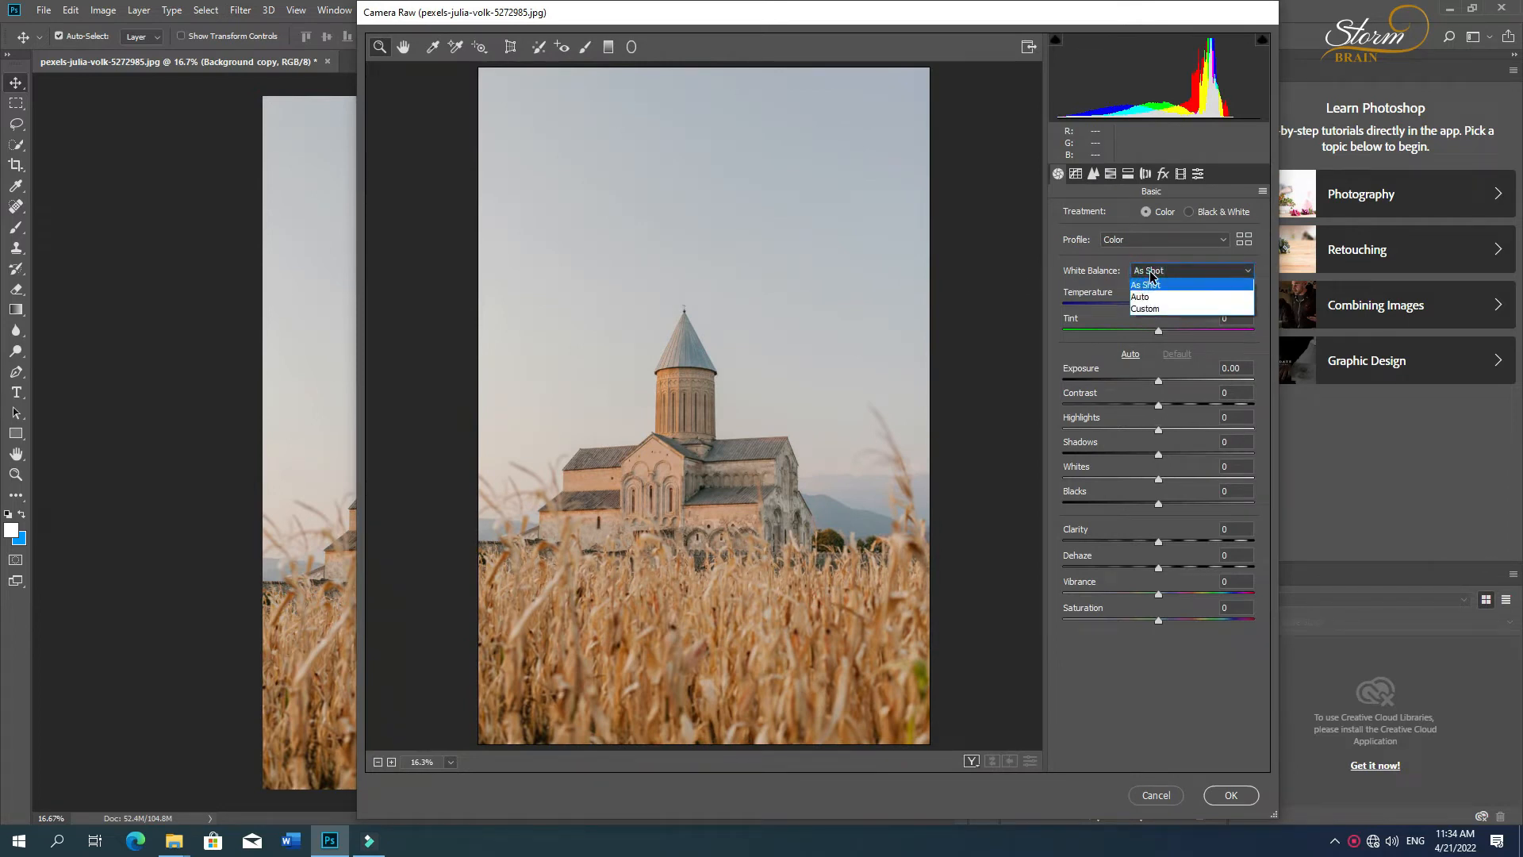
{"action": "left_click", "coordinate": [1149, 313]}
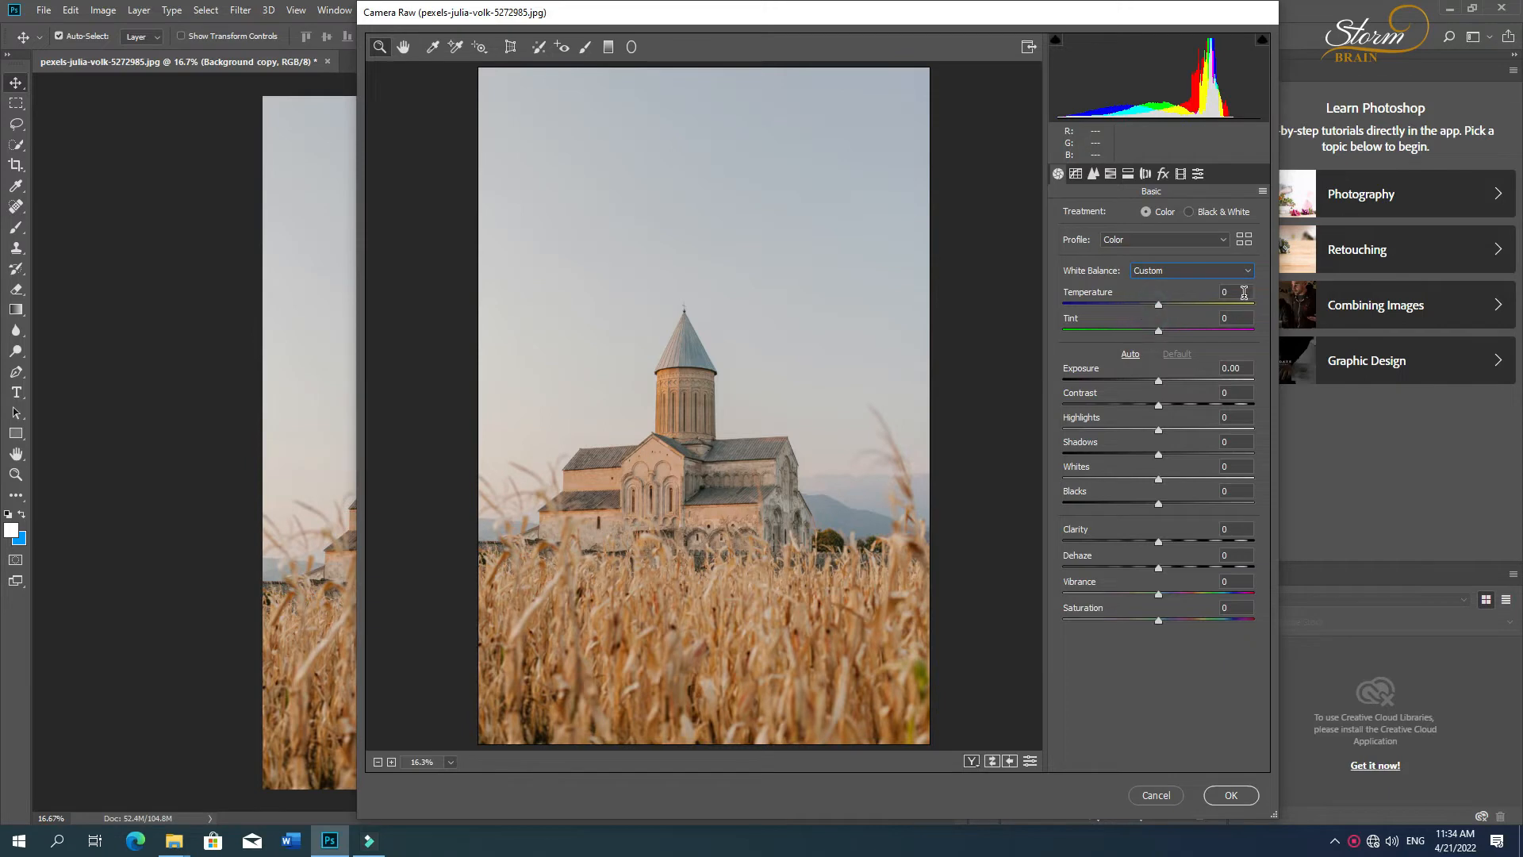
{"action": "left_click_drag", "start_coordinate": [1163, 300], "coordinate": [1168, 330]}
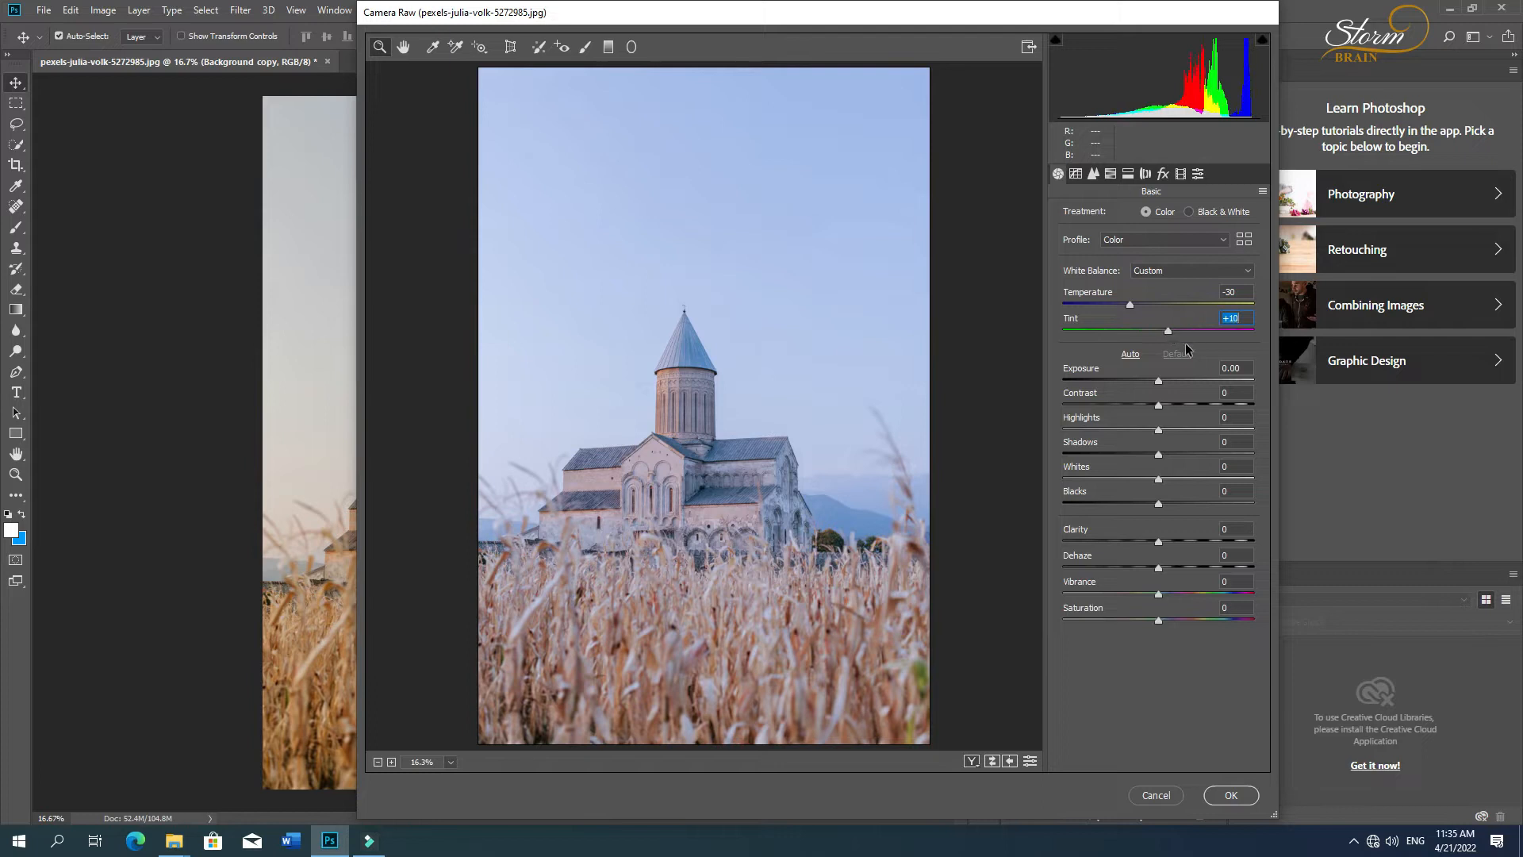
Step: Set the basic tones to Exposure +0.30, Contrast +9, Highlights +12 and Shadows +43
{"action": "left_click", "coordinate": [1159, 385]}
{"action": "left_click_drag", "start_coordinate": [1159, 385], "coordinate": [1164, 387]}
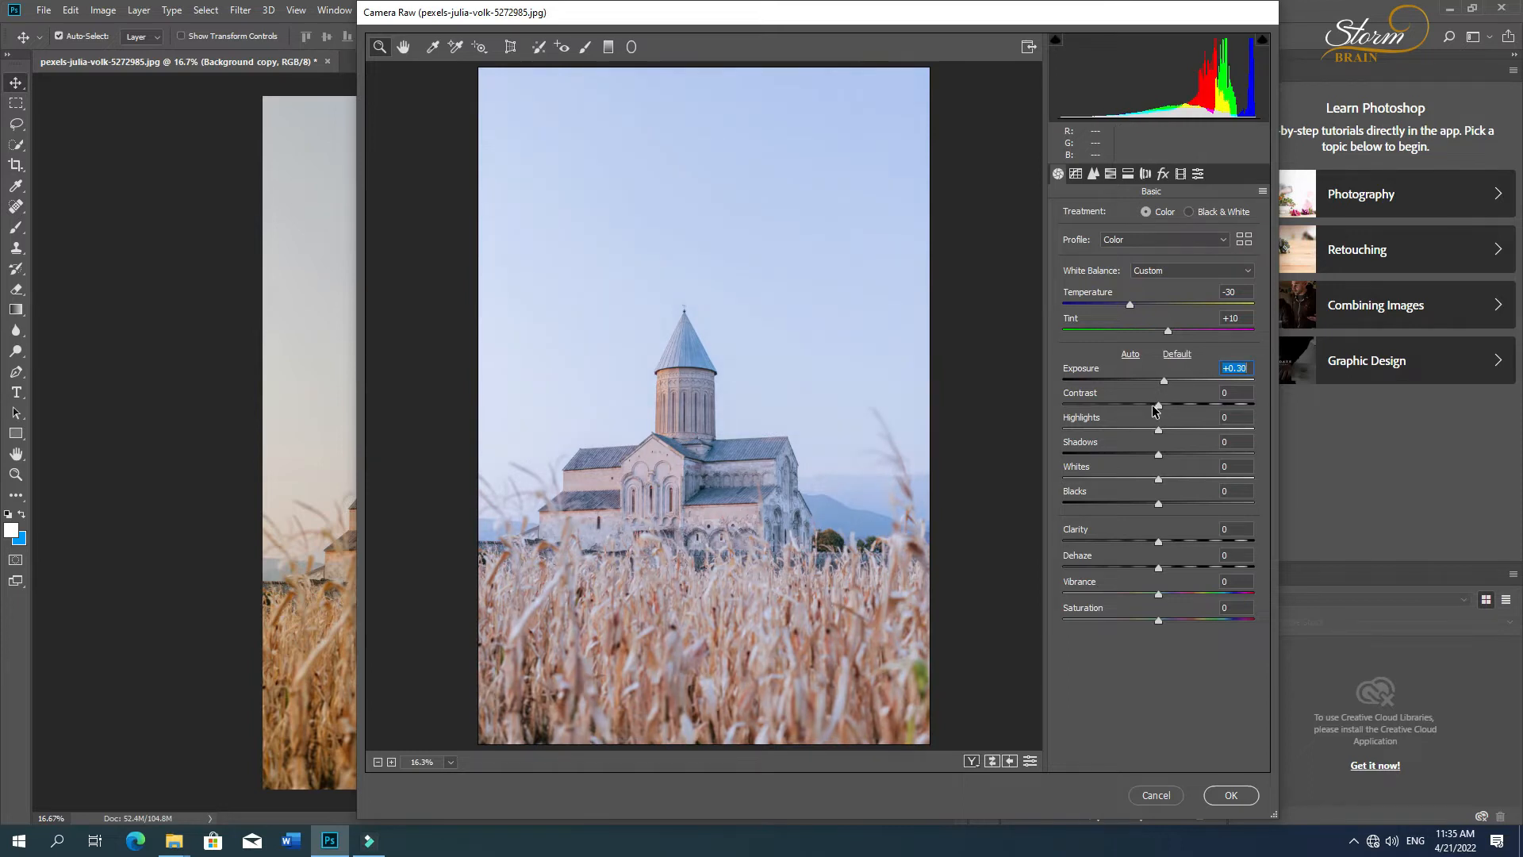
{"action": "left_click_drag", "start_coordinate": [1159, 406], "coordinate": [1171, 432]}
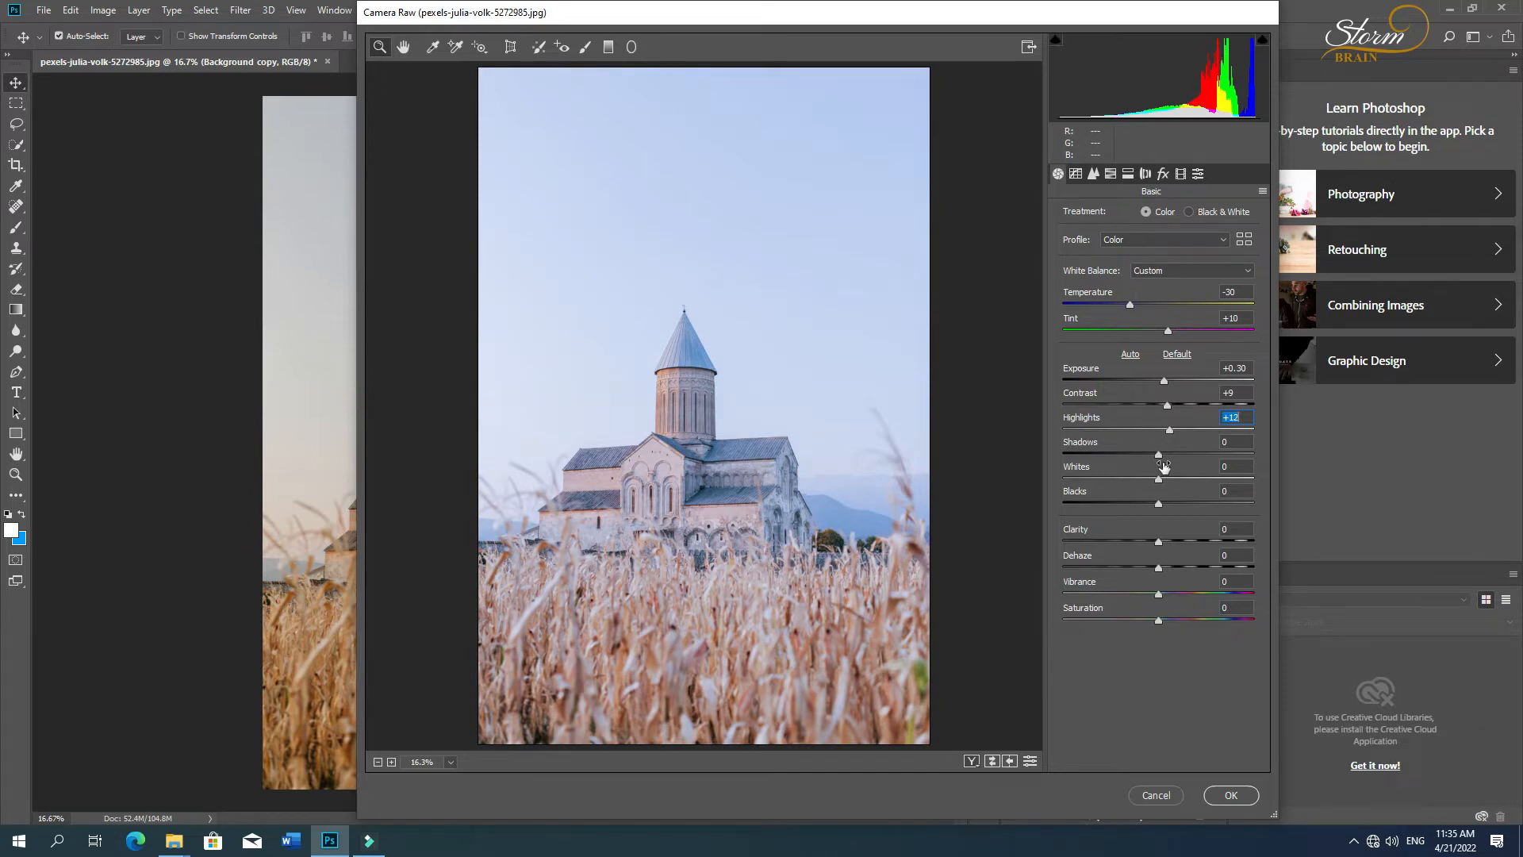
{"action": "left_click_drag", "start_coordinate": [1160, 459], "coordinate": [1205, 458]}
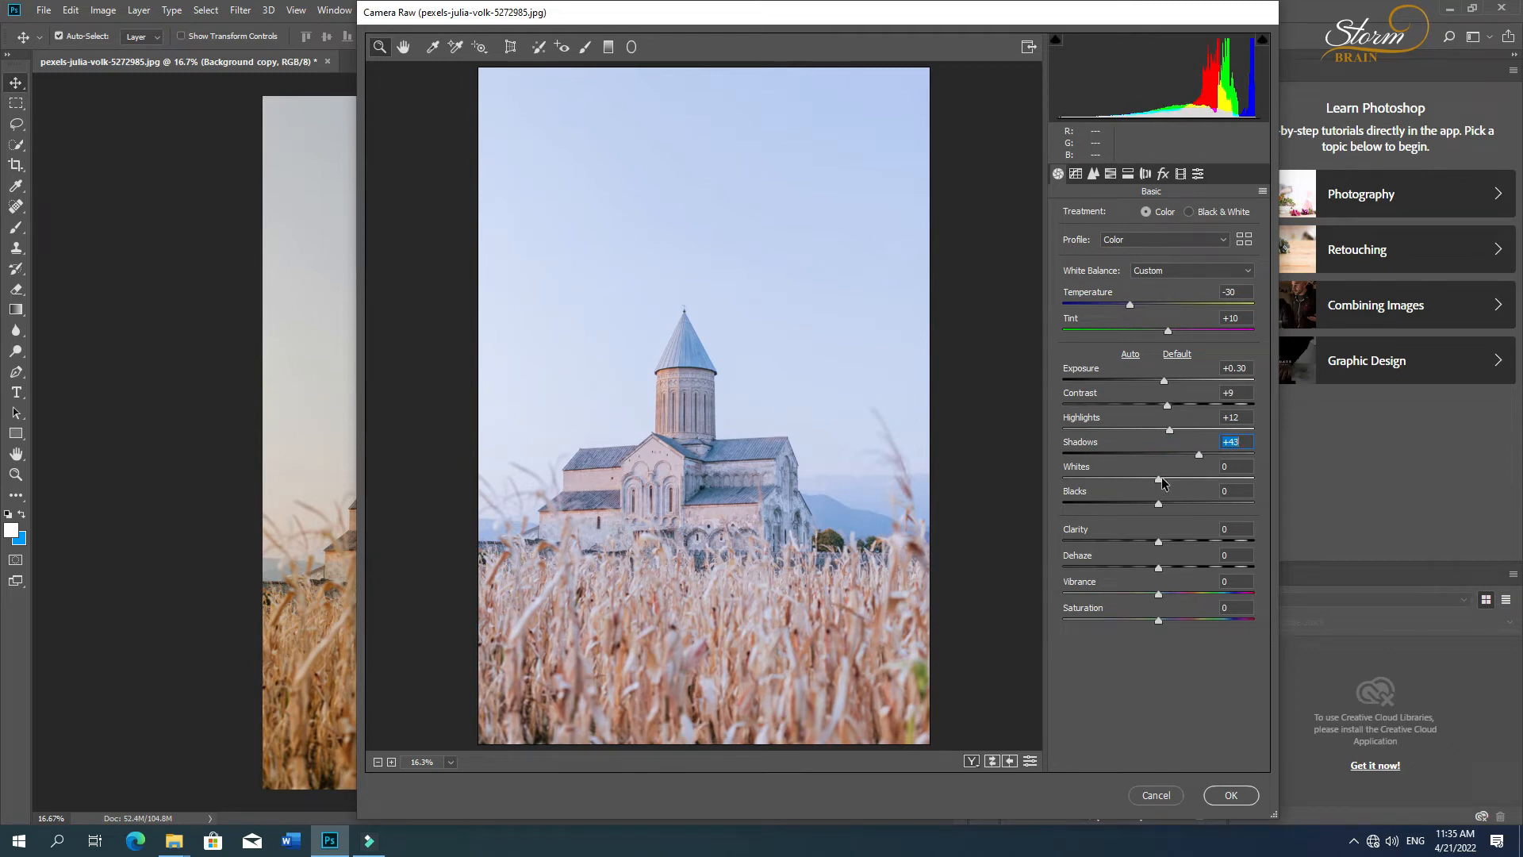
Step: Set Whites to -49, Blacks to -10, Clarity to +6, Dehaze to +6, Vibrance to +19 and Saturation to -13
{"action": "left_click_drag", "start_coordinate": [1160, 479], "coordinate": [1112, 483]}
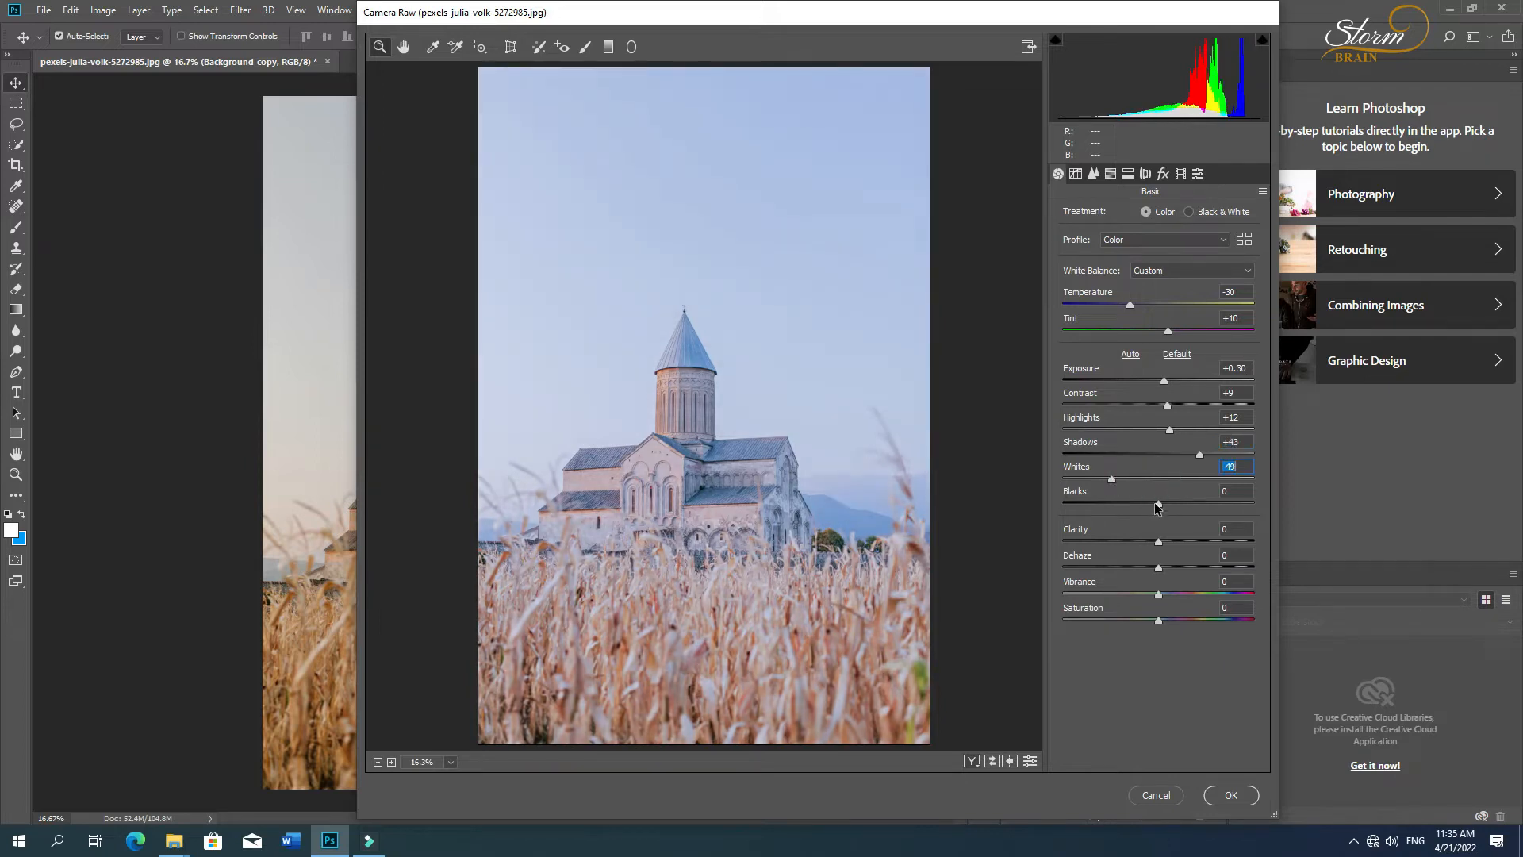
{"action": "left_click_drag", "start_coordinate": [1158, 509], "coordinate": [1151, 509]}
{"action": "left_click_drag", "start_coordinate": [1158, 542], "coordinate": [1147, 626]}
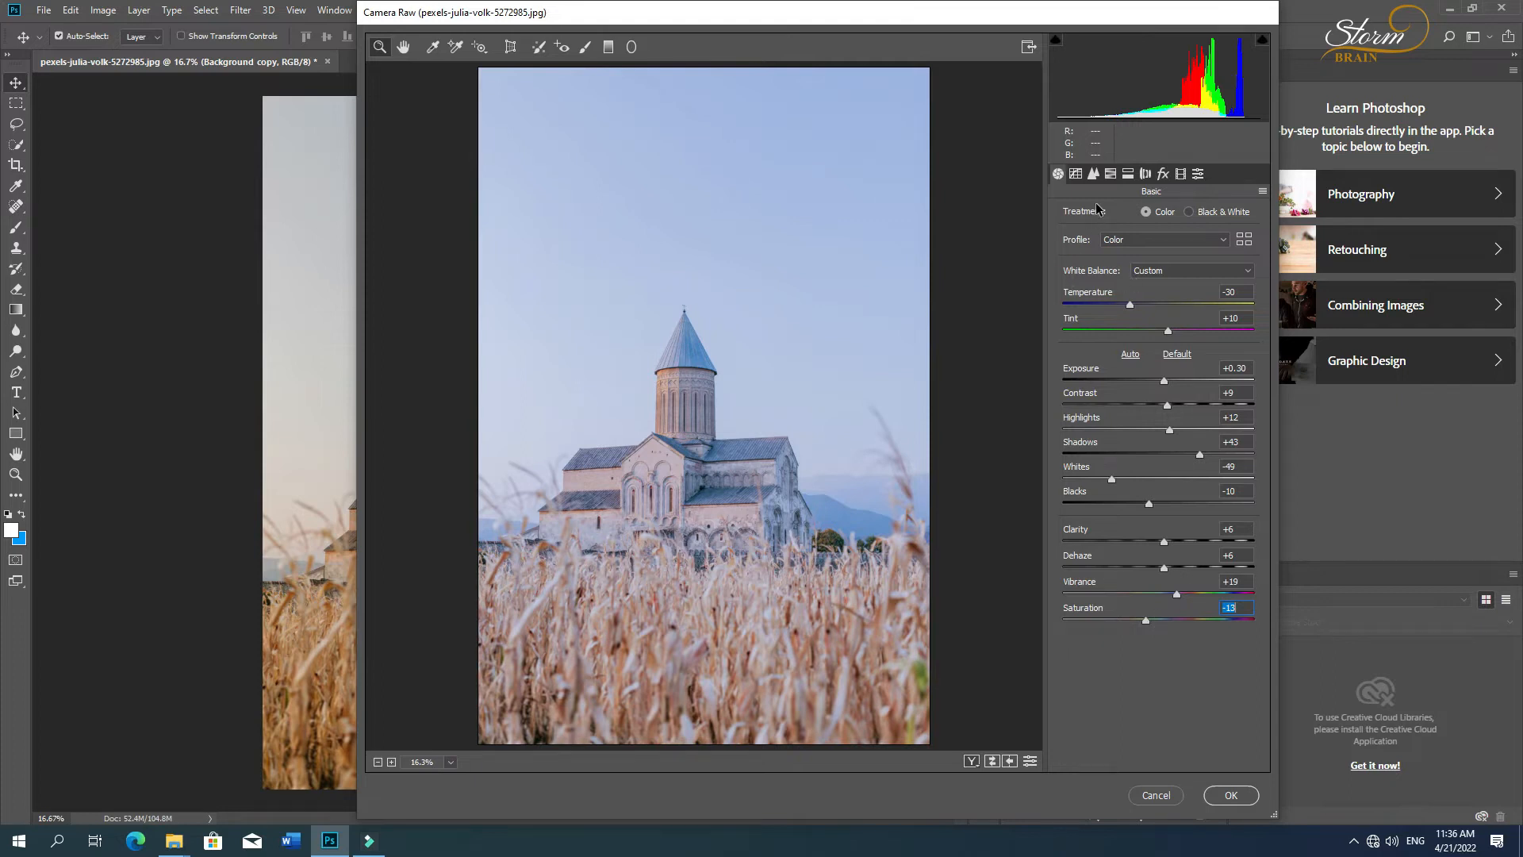
Step: Add a midtone point to the RGB point tone curve at input 122, output 127
{"action": "left_click", "coordinate": [1077, 175]}
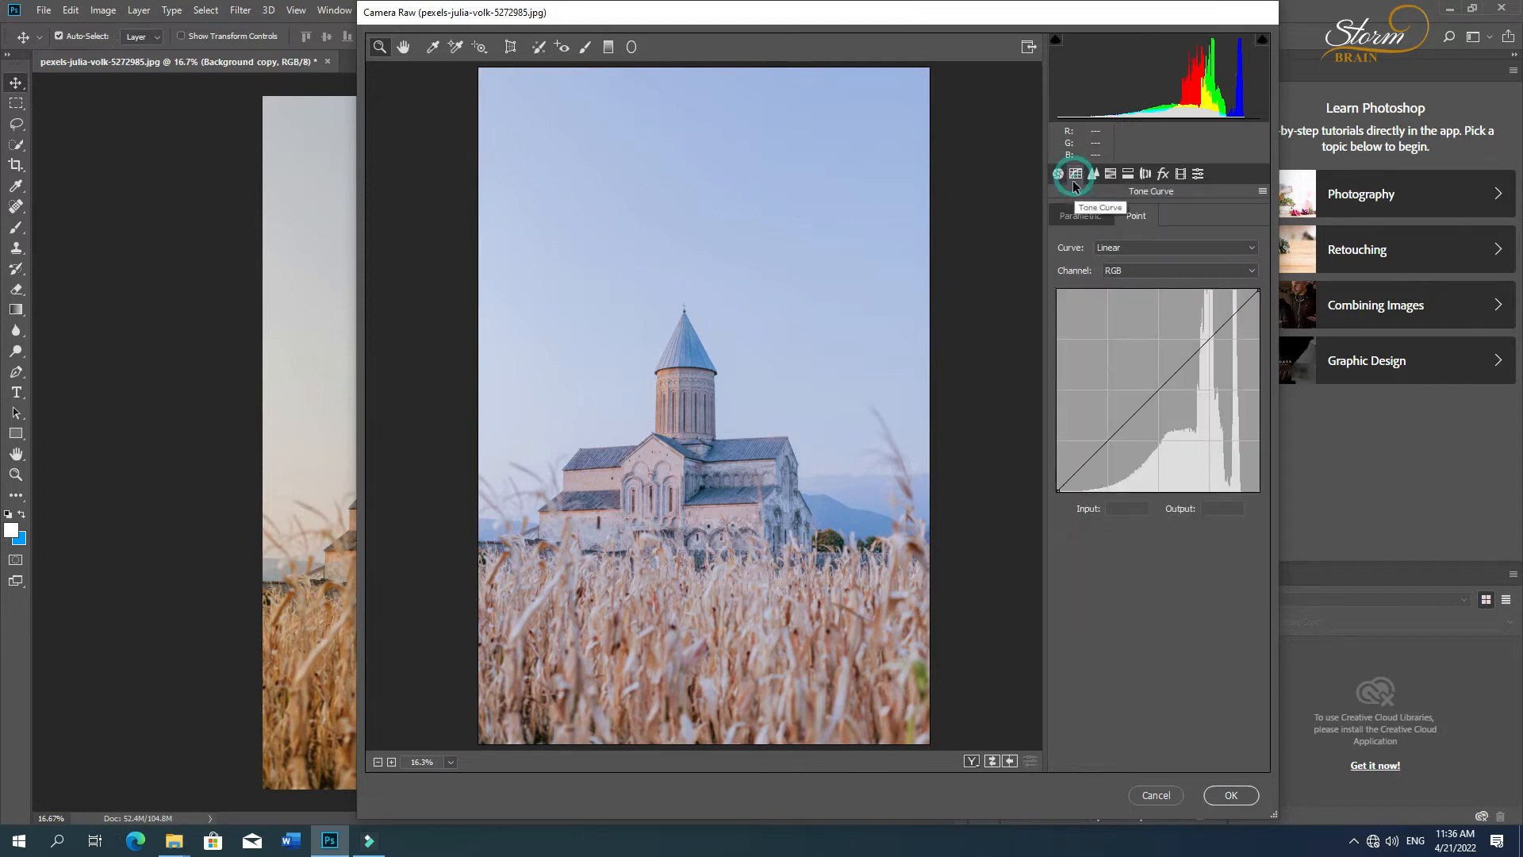
{"action": "left_click", "coordinate": [1159, 391]}
{"action": "left_click", "coordinate": [1133, 510]}
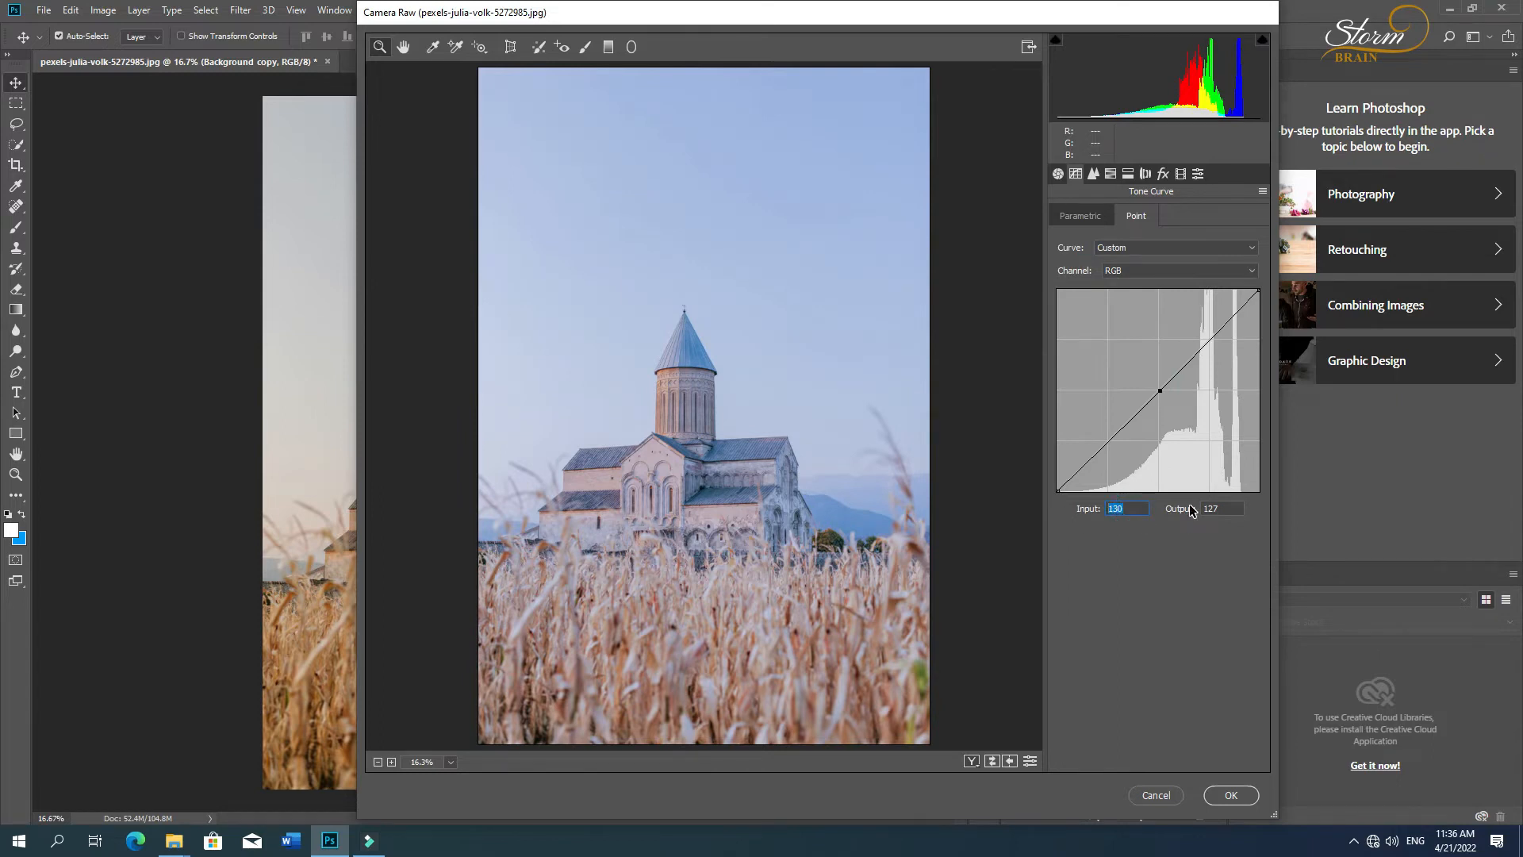
{"action": "type", "text": "122"}
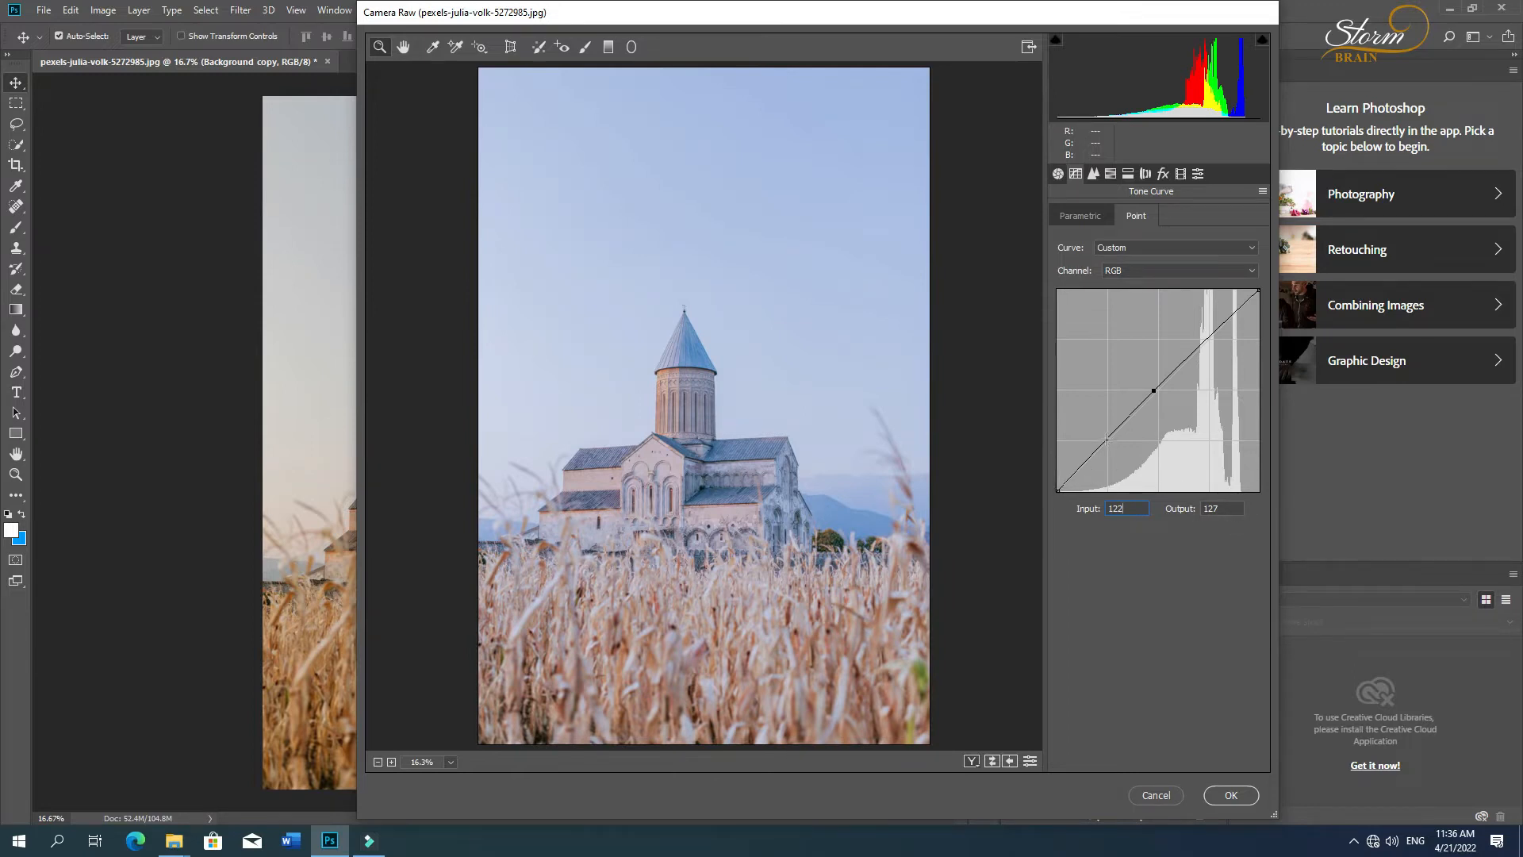
Step: Add a highlight point to the RGB tone curve at input 192, output 206
{"action": "left_click", "coordinate": [1209, 337]}
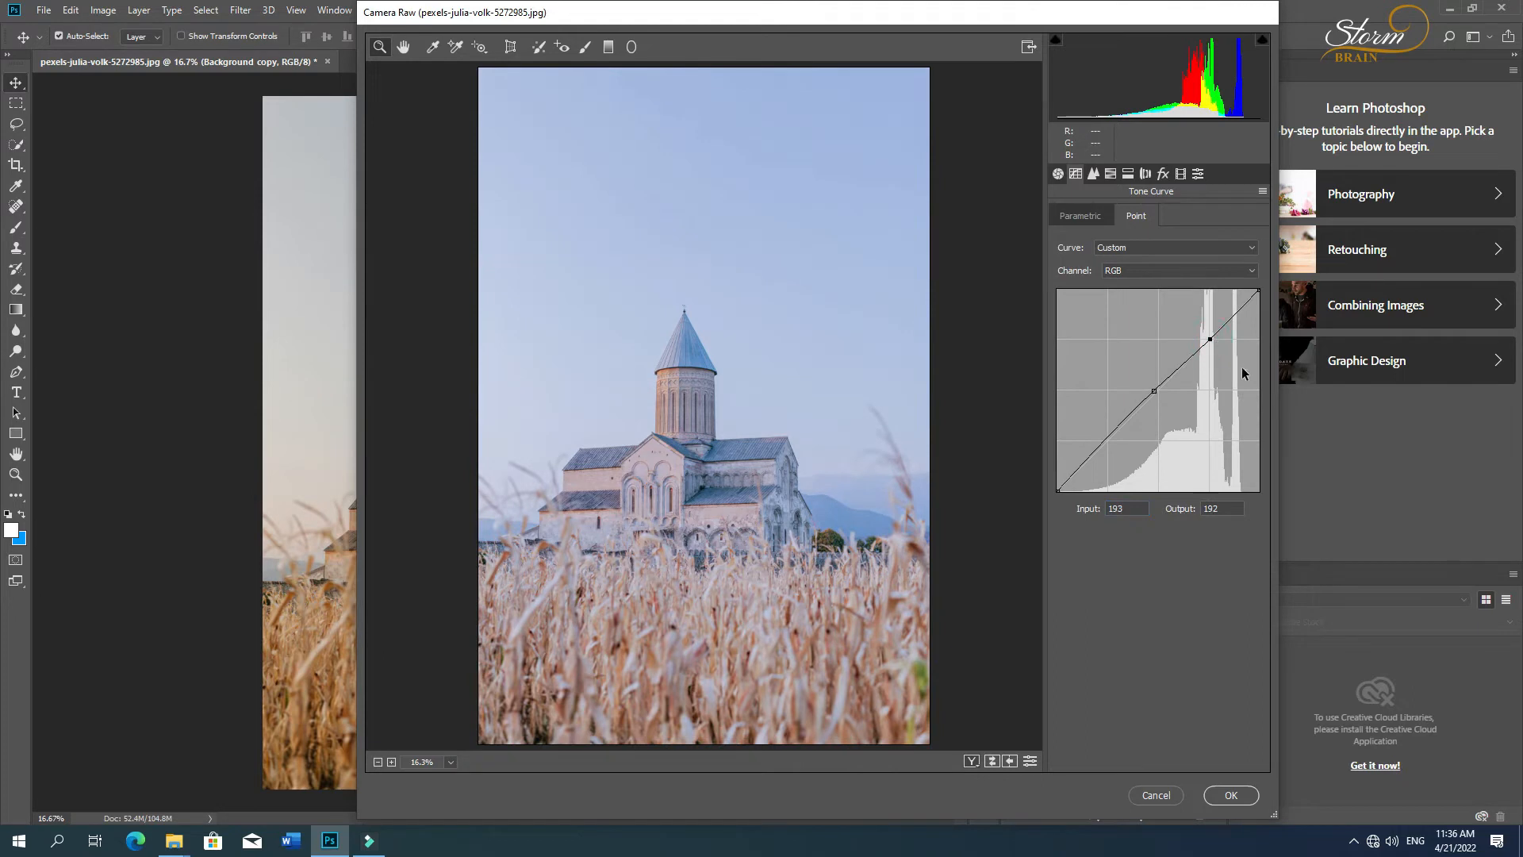
{"action": "left_click", "coordinate": [1124, 509]}
{"action": "key", "text": "BackSpace"}
{"action": "type", "text": "2"}
{"action": "key", "text": "Tab"}
{"action": "type", "text": "206"}
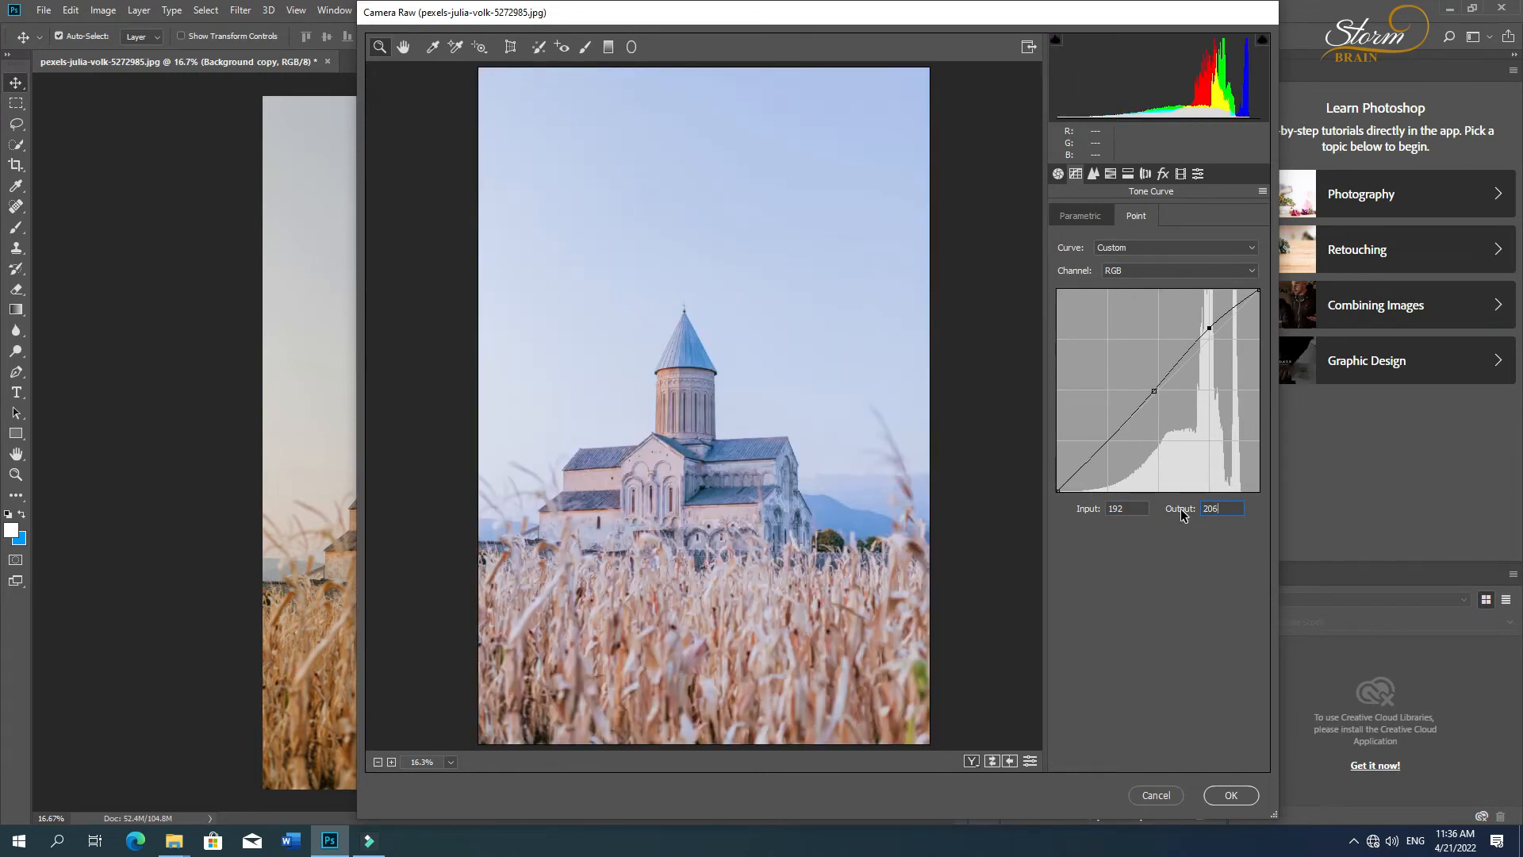
Step: Add a shadow point to the tone curve at input 62, output 66, and set the black endpoint to input 0, output 8
{"action": "left_click", "coordinate": [1108, 441]}
{"action": "type", "text": "62"}
{"action": "key", "text": "Tab"}
{"action": "type", "text": "66"}
{"action": "left_click", "coordinate": [1059, 491]}
{"action": "double_click", "coordinate": [1118, 509]}
{"action": "type", "text": "0"}
{"action": "type", "text": "8"}
Step: Set the luminance noise reduction to 28
{"action": "left_click", "coordinate": [1095, 174]}
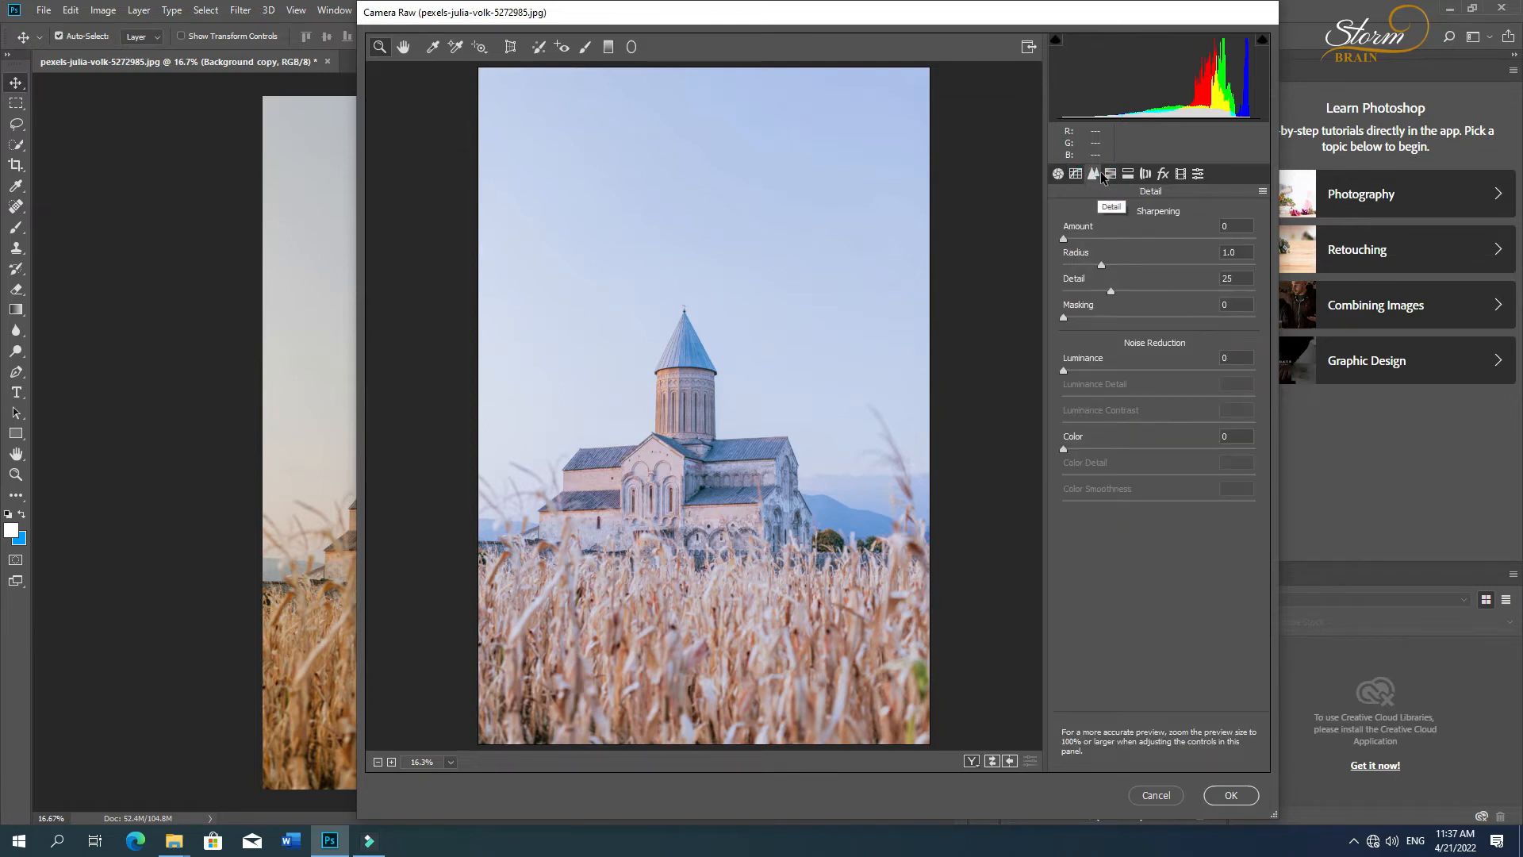
{"action": "left_click", "coordinate": [1236, 358]}
{"action": "type", "text": "28"}
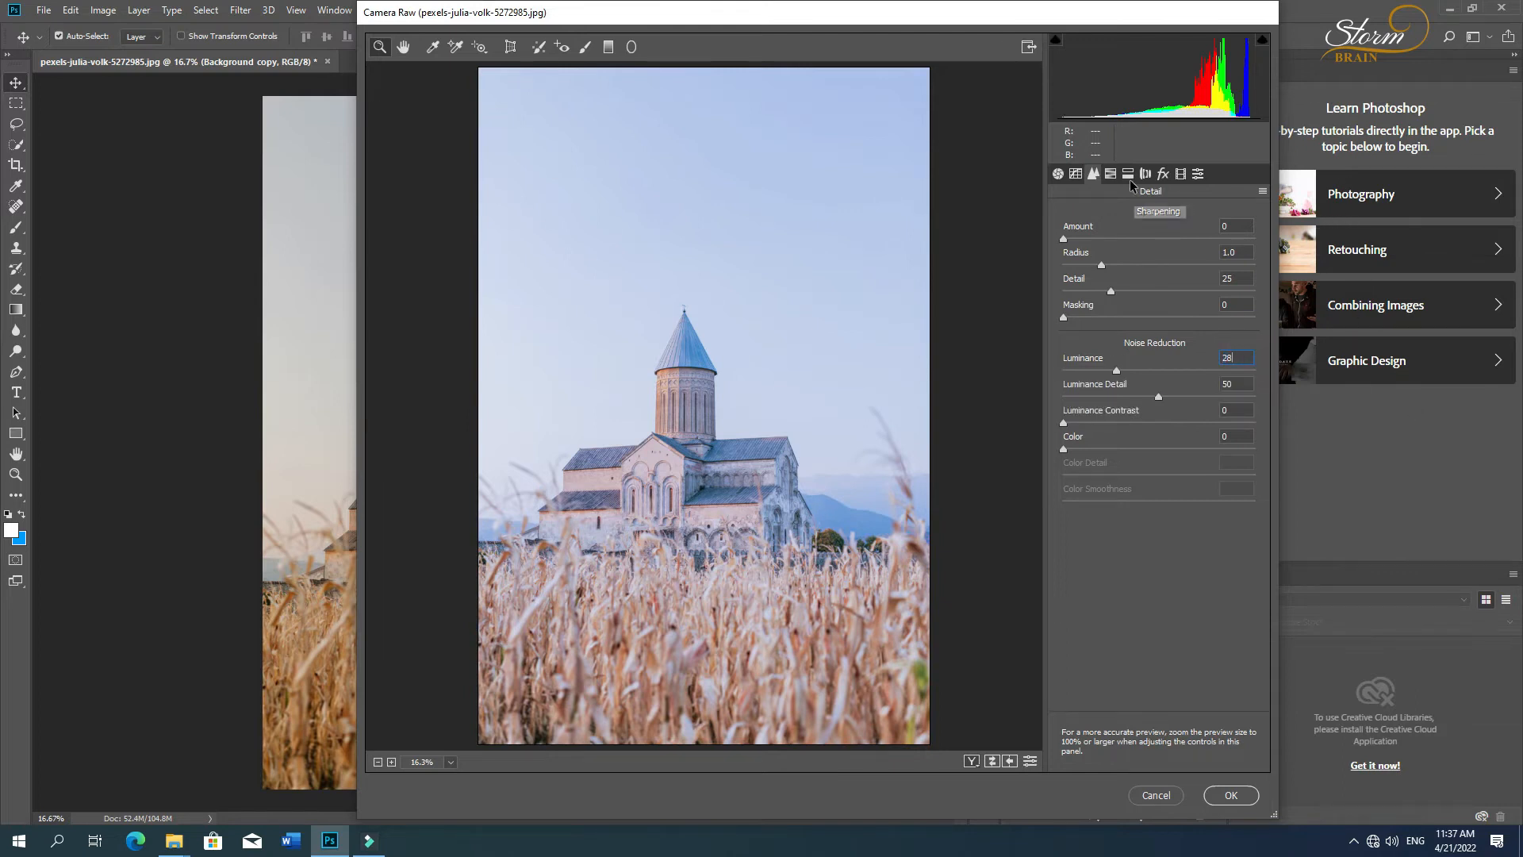
Step: In the HSL hue adjustments, set Reds to +8, lower Oranges slightly, and adjust Greens, Aquas and Blues
{"action": "left_click", "coordinate": [1111, 173]}
{"action": "left_click", "coordinate": [1236, 264]}
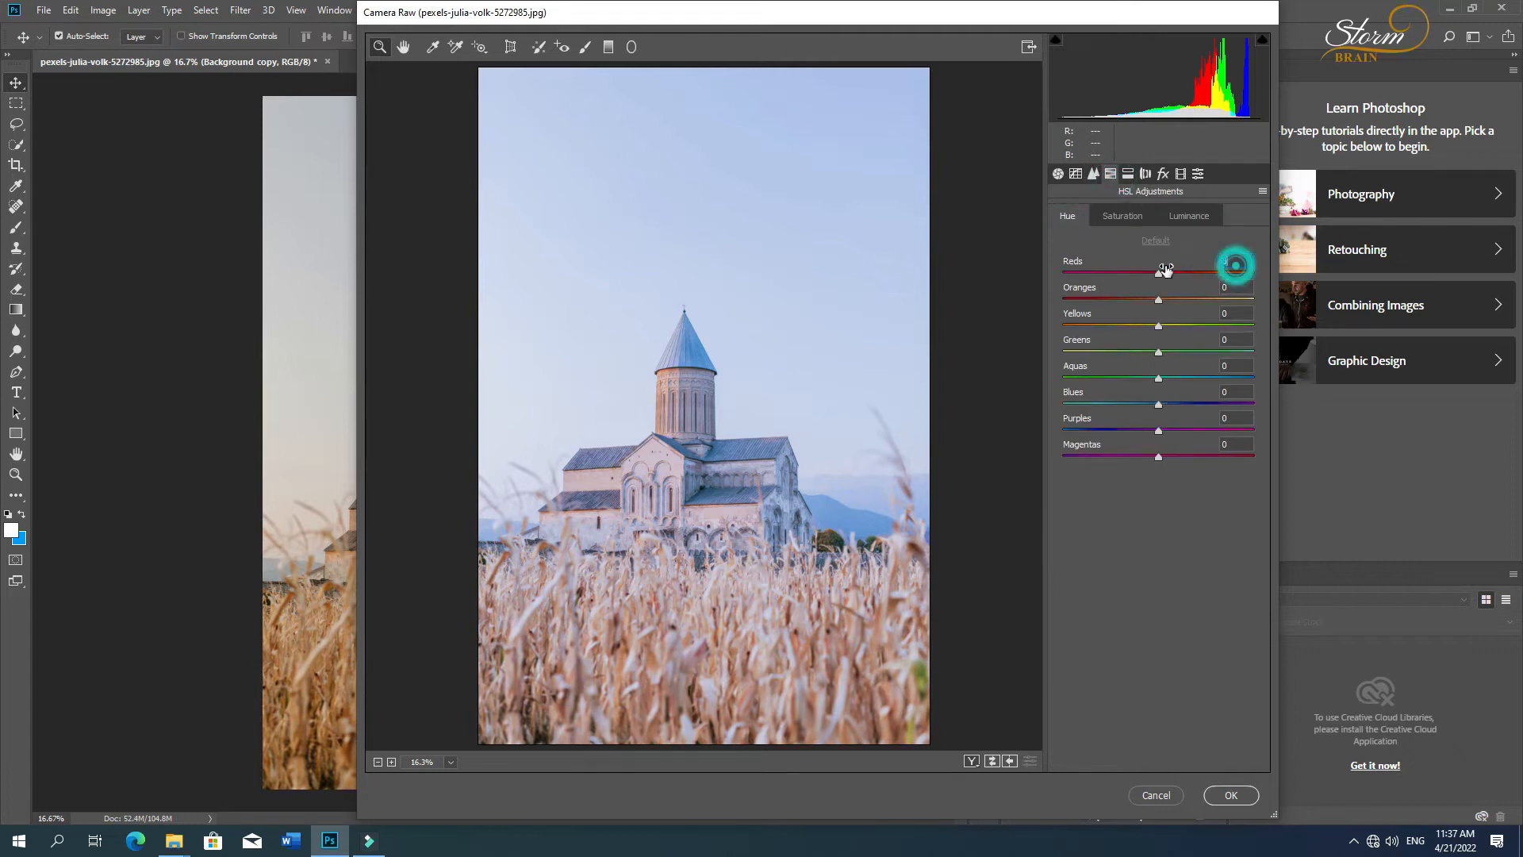
{"action": "left_click_drag", "start_coordinate": [1157, 275], "coordinate": [1166, 277]}
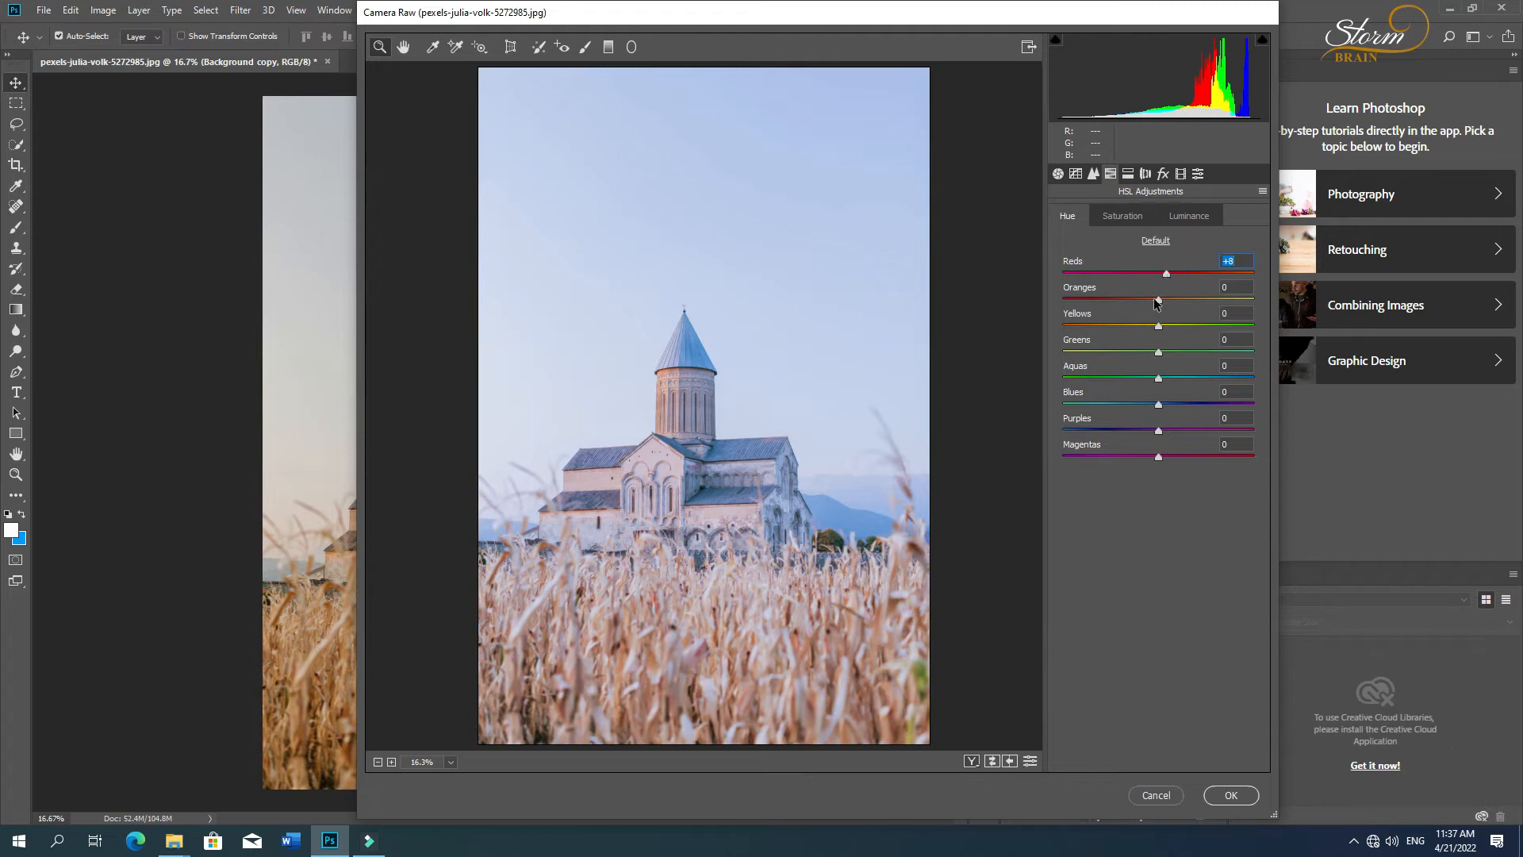
{"action": "left_click_drag", "start_coordinate": [1158, 299], "coordinate": [1151, 300]}
{"action": "left_click_drag", "start_coordinate": [1158, 357], "coordinate": [1139, 385]}
{"action": "left_click_drag", "start_coordinate": [1158, 405], "coordinate": [1159, 413]}
Step: Set the HSL saturation to Reds +13, Aquas -18 and Blues -12
{"action": "left_click", "coordinate": [1139, 218]}
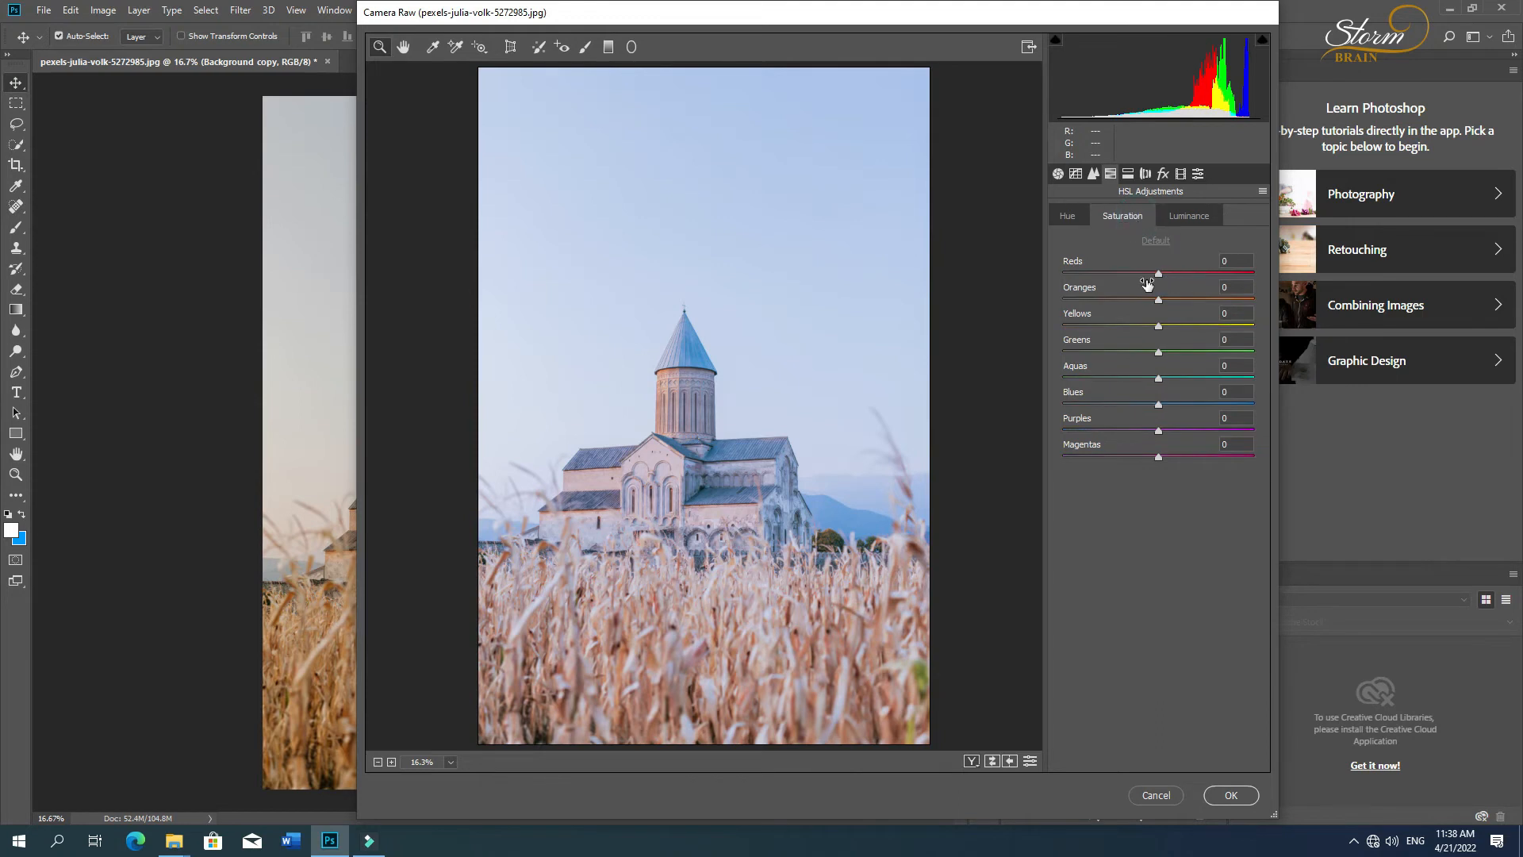
{"action": "left_click_drag", "start_coordinate": [1159, 274], "coordinate": [1170, 279]}
{"action": "left_click_drag", "start_coordinate": [1159, 380], "coordinate": [1144, 384]}
{"action": "left_click_drag", "start_coordinate": [1160, 403], "coordinate": [1148, 405]}
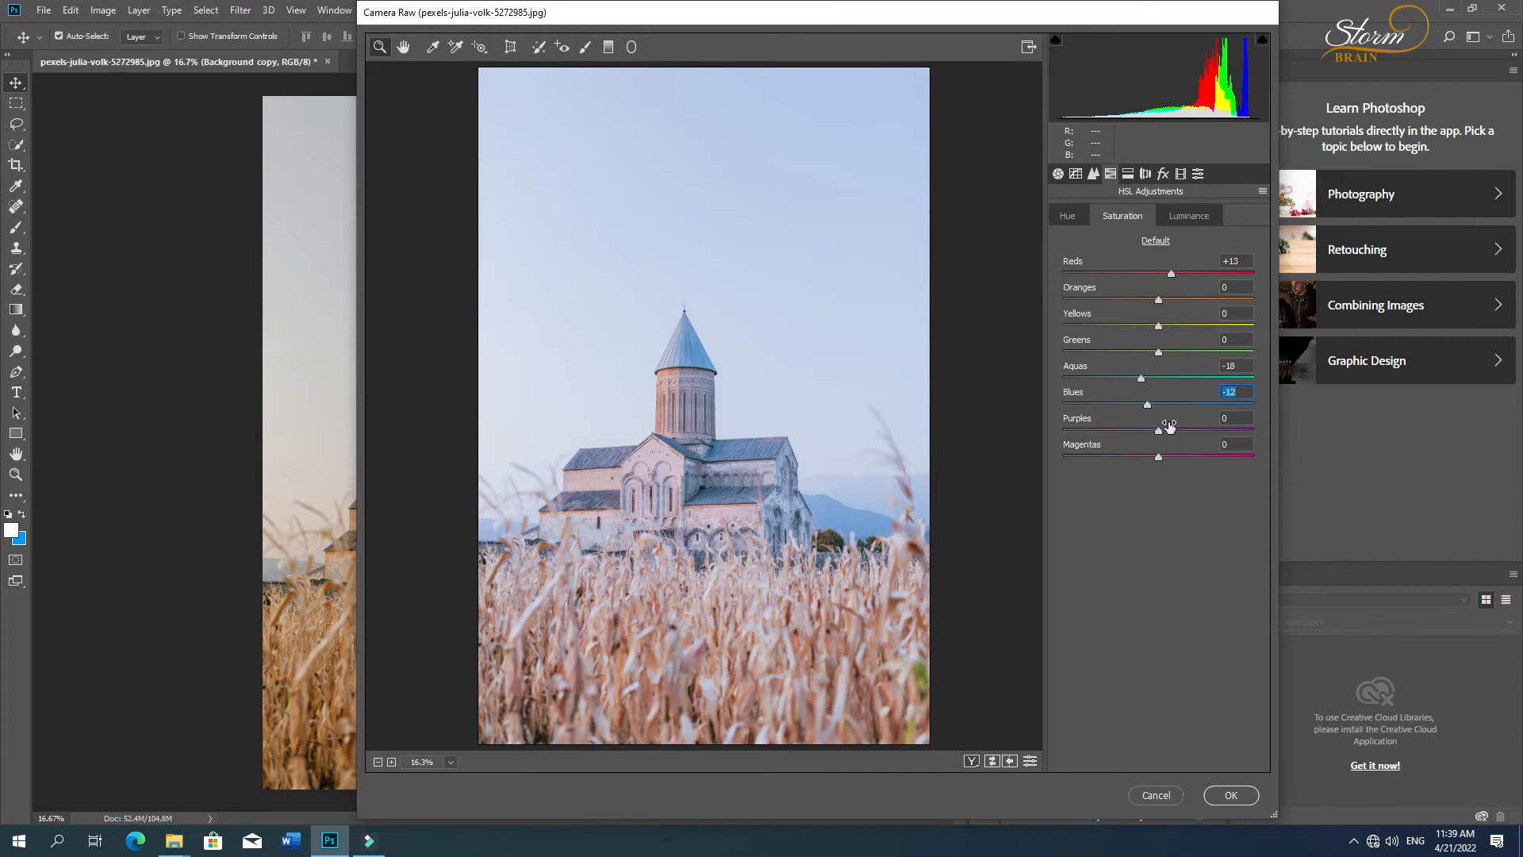
Step: Set the HSL luminance to Reds +6 and Oranges +21
{"action": "left_click", "coordinate": [1198, 212]}
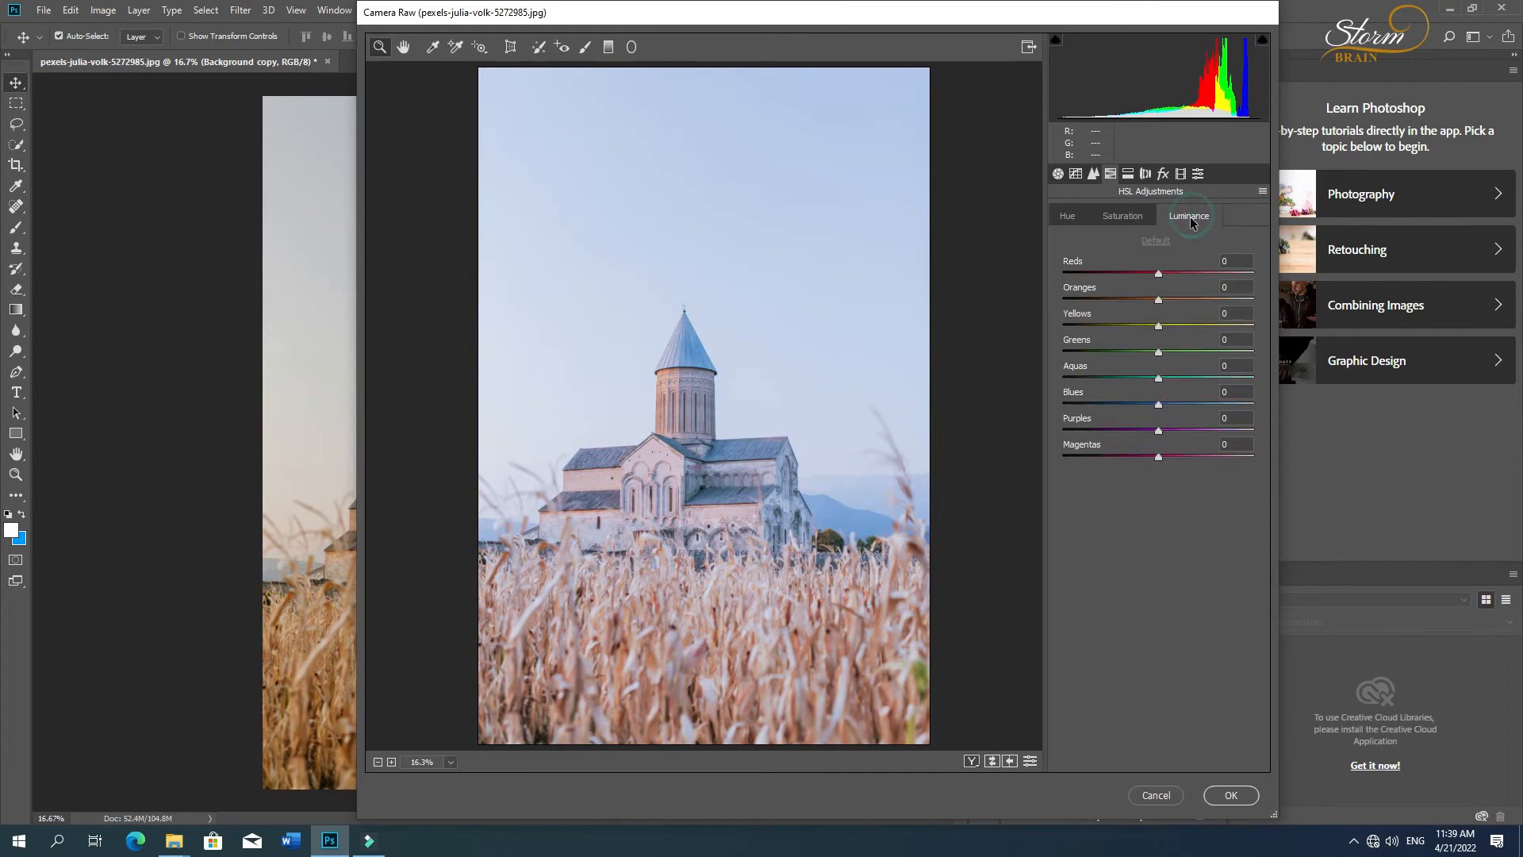
{"action": "left_click_drag", "start_coordinate": [1160, 274], "coordinate": [1179, 304]}
{"action": "left_click", "coordinate": [1159, 303]}
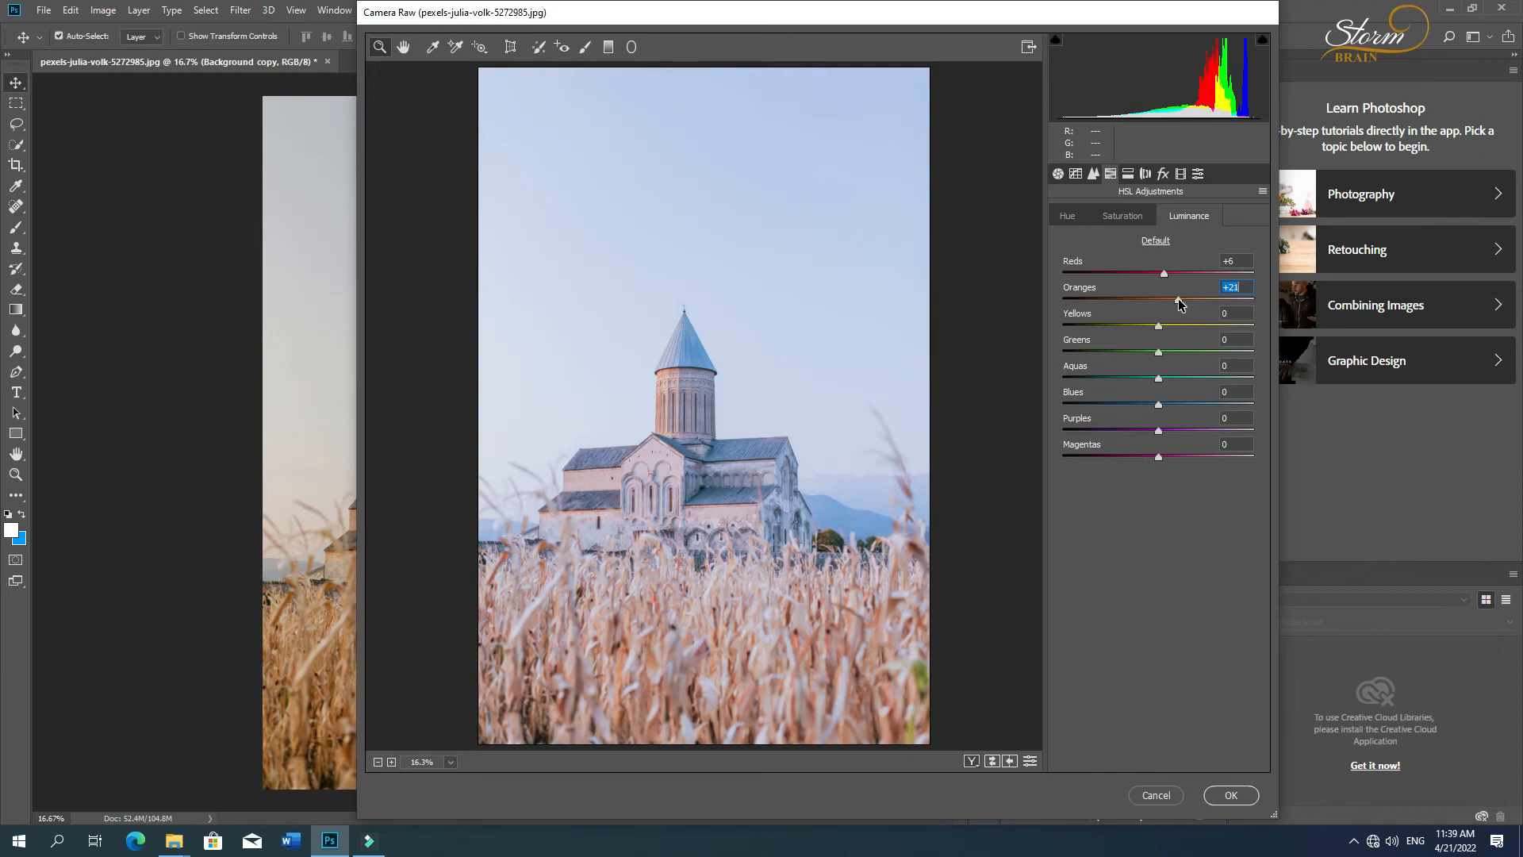
Step: Tint the highlights with split toning, using Hue 194 and Saturation 9
{"action": "left_click", "coordinate": [1127, 174]}
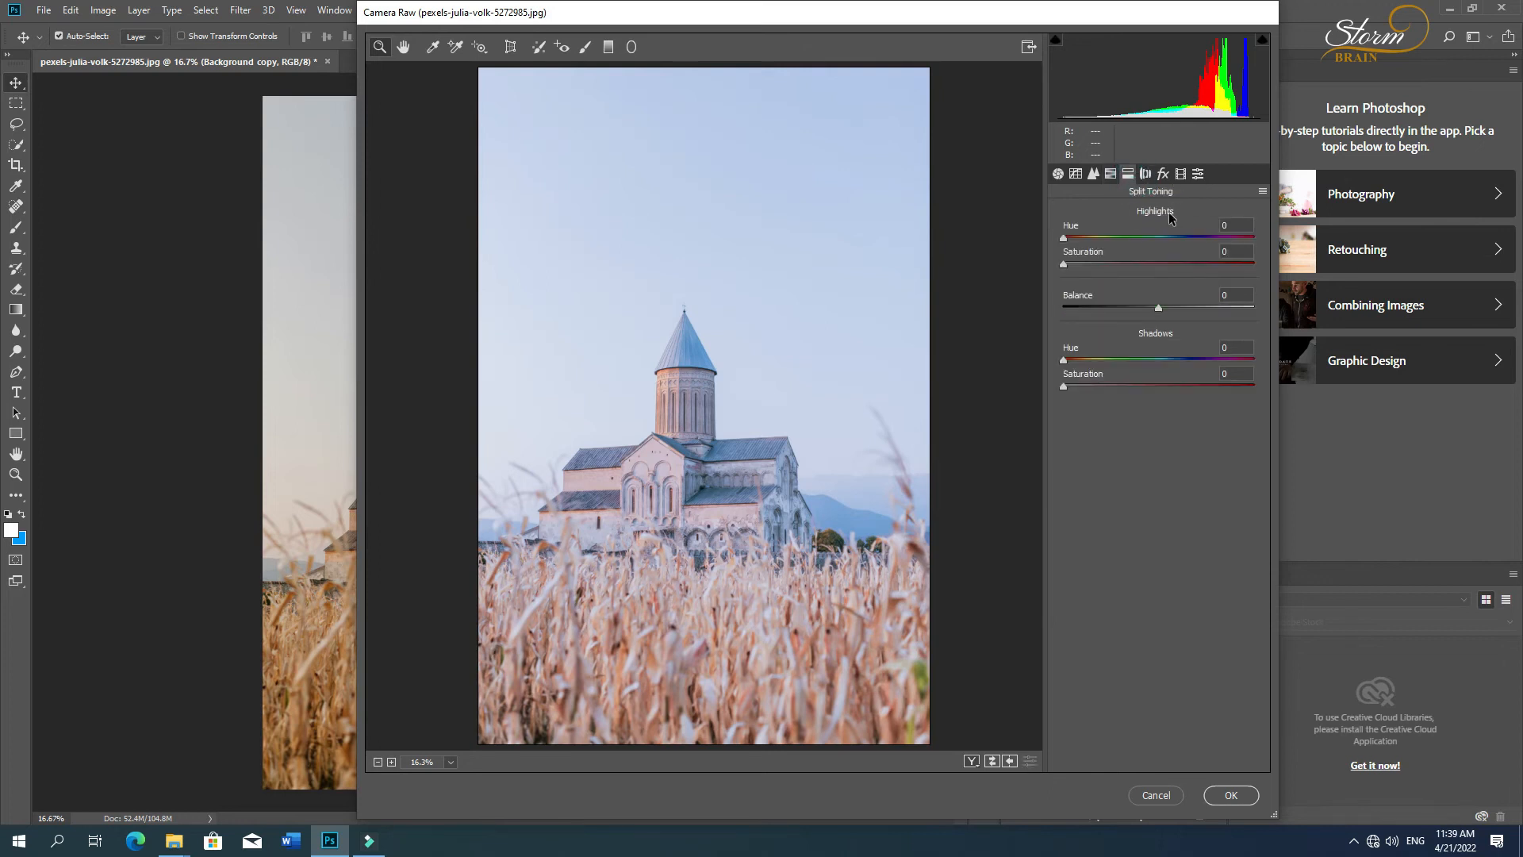
{"action": "left_click_drag", "start_coordinate": [1064, 238], "coordinate": [1152, 240]}
{"action": "left_click_drag", "start_coordinate": [1168, 241], "coordinate": [1164, 243]}
{"action": "left_click_drag", "start_coordinate": [1068, 265], "coordinate": [1084, 265]}
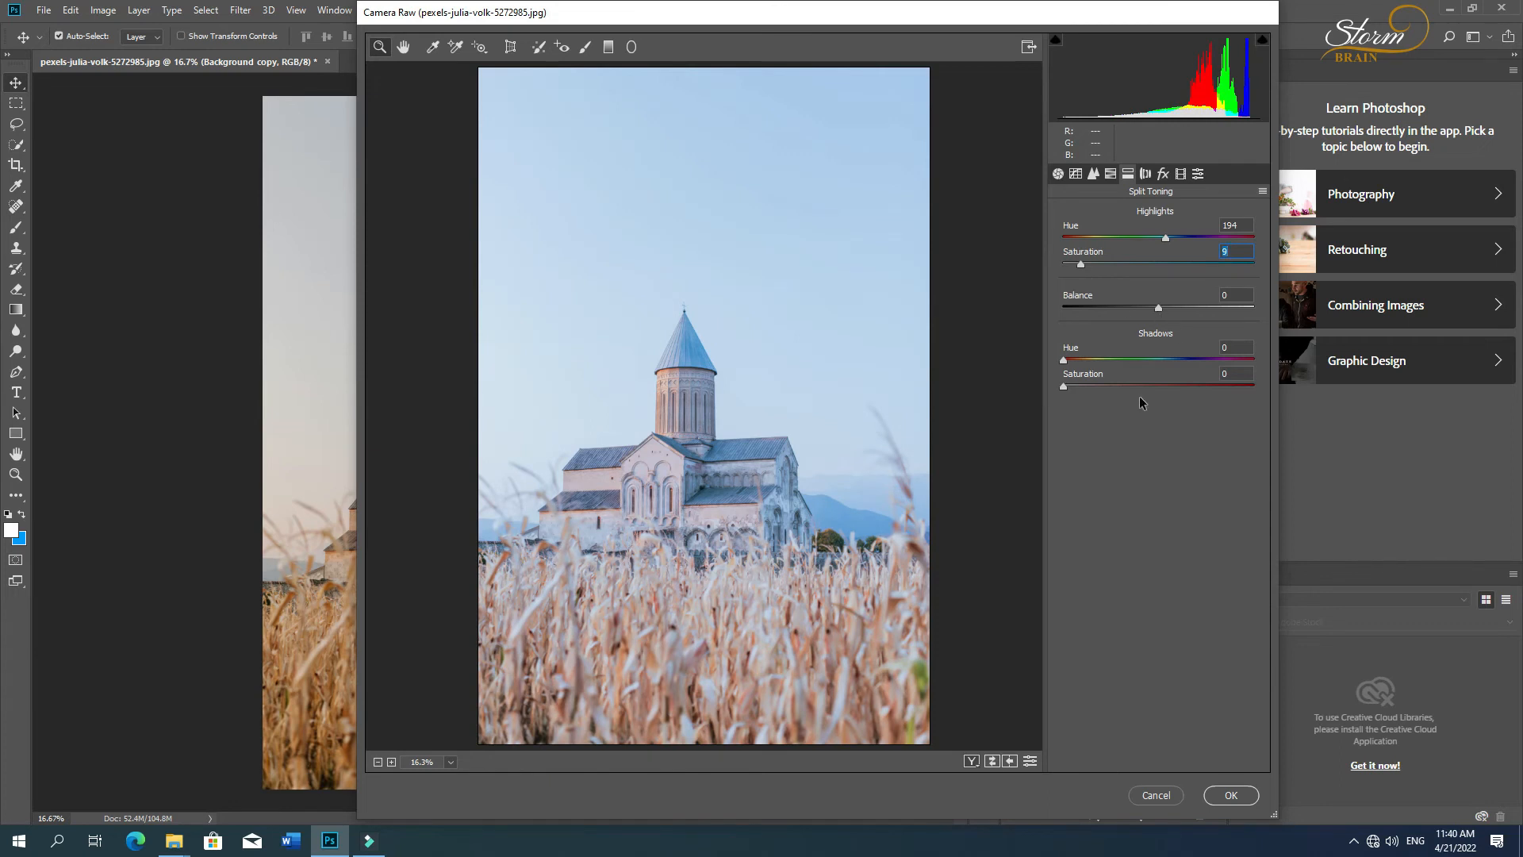
Step: Set the split-toning shadows Hue to 41 and raise the shadows Saturation slightly
{"action": "mouse_move", "coordinate": [1064, 361]}
{"action": "left_mouse_down"}
{"action": "mouse_move", "coordinate": [1097, 363]}
{"action": "mouse_move", "coordinate": [1082, 367]}
{"action": "left_mouse_up"}
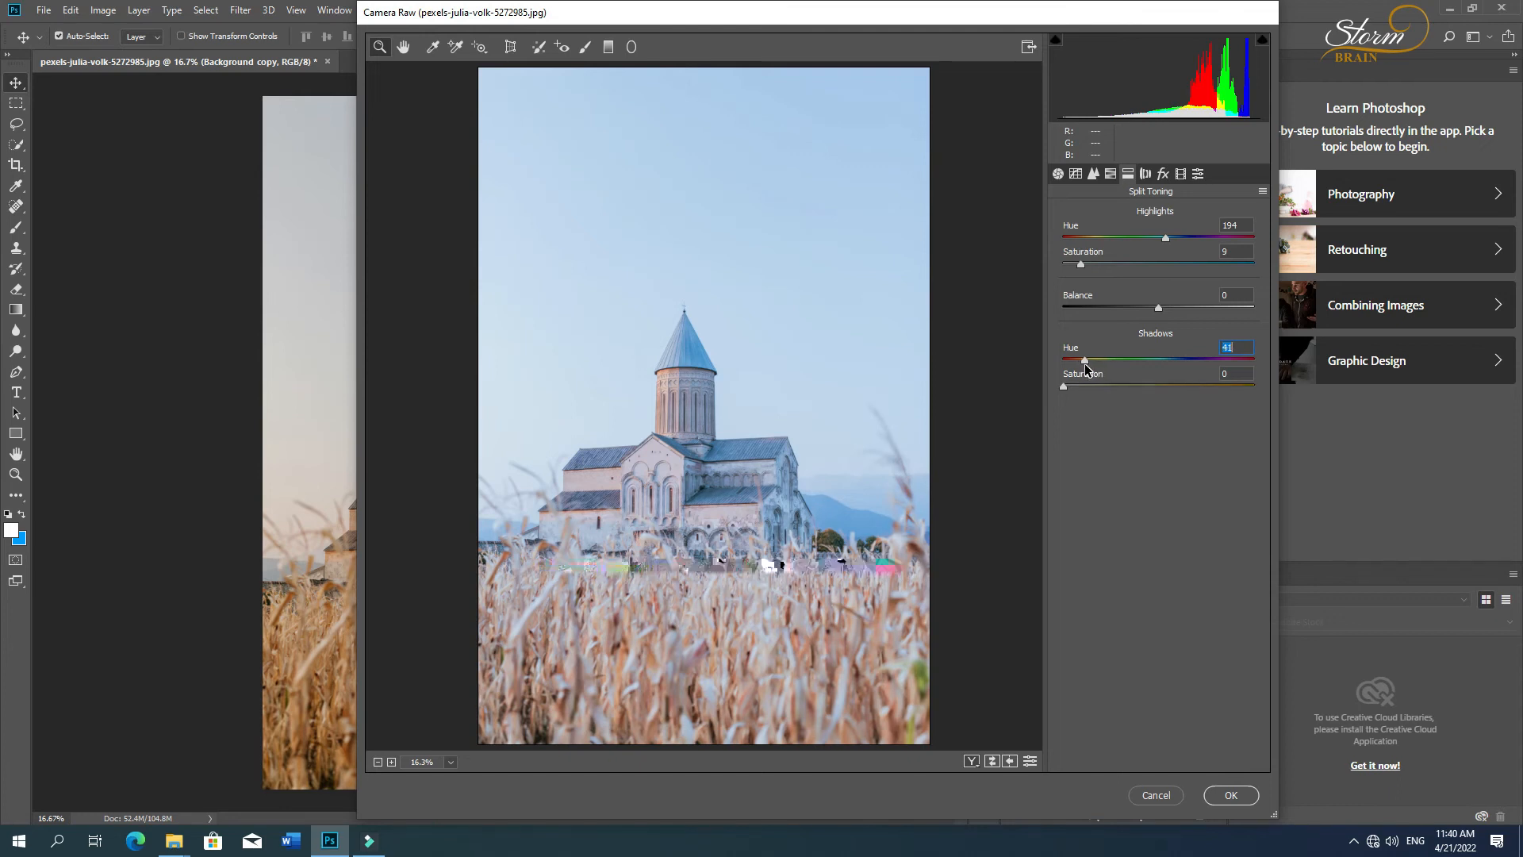
{"action": "left_click_drag", "start_coordinate": [1083, 364], "coordinate": [1087, 363]}
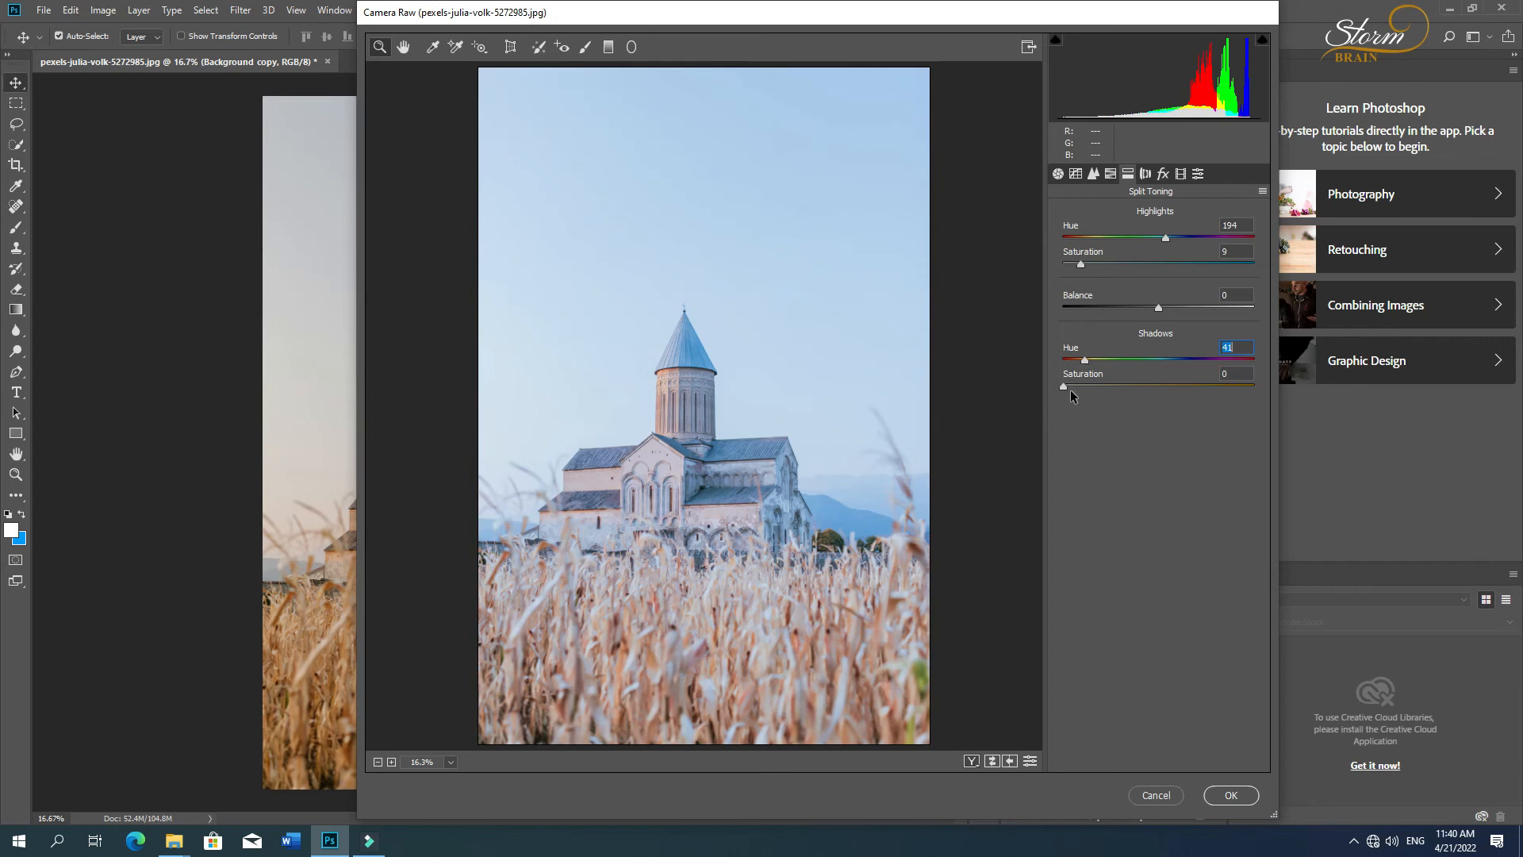
{"action": "left_click", "coordinate": [1066, 388]}
{"action": "left_click_drag", "start_coordinate": [1082, 388], "coordinate": [1086, 388]}
Step: Calibrate the colours with Green Primary Hue +41 and Saturation +11, and Blue Primary Hue -53 and Saturation -5
{"action": "left_click", "coordinate": [1147, 174]}
{"action": "left_click", "coordinate": [1164, 176]}
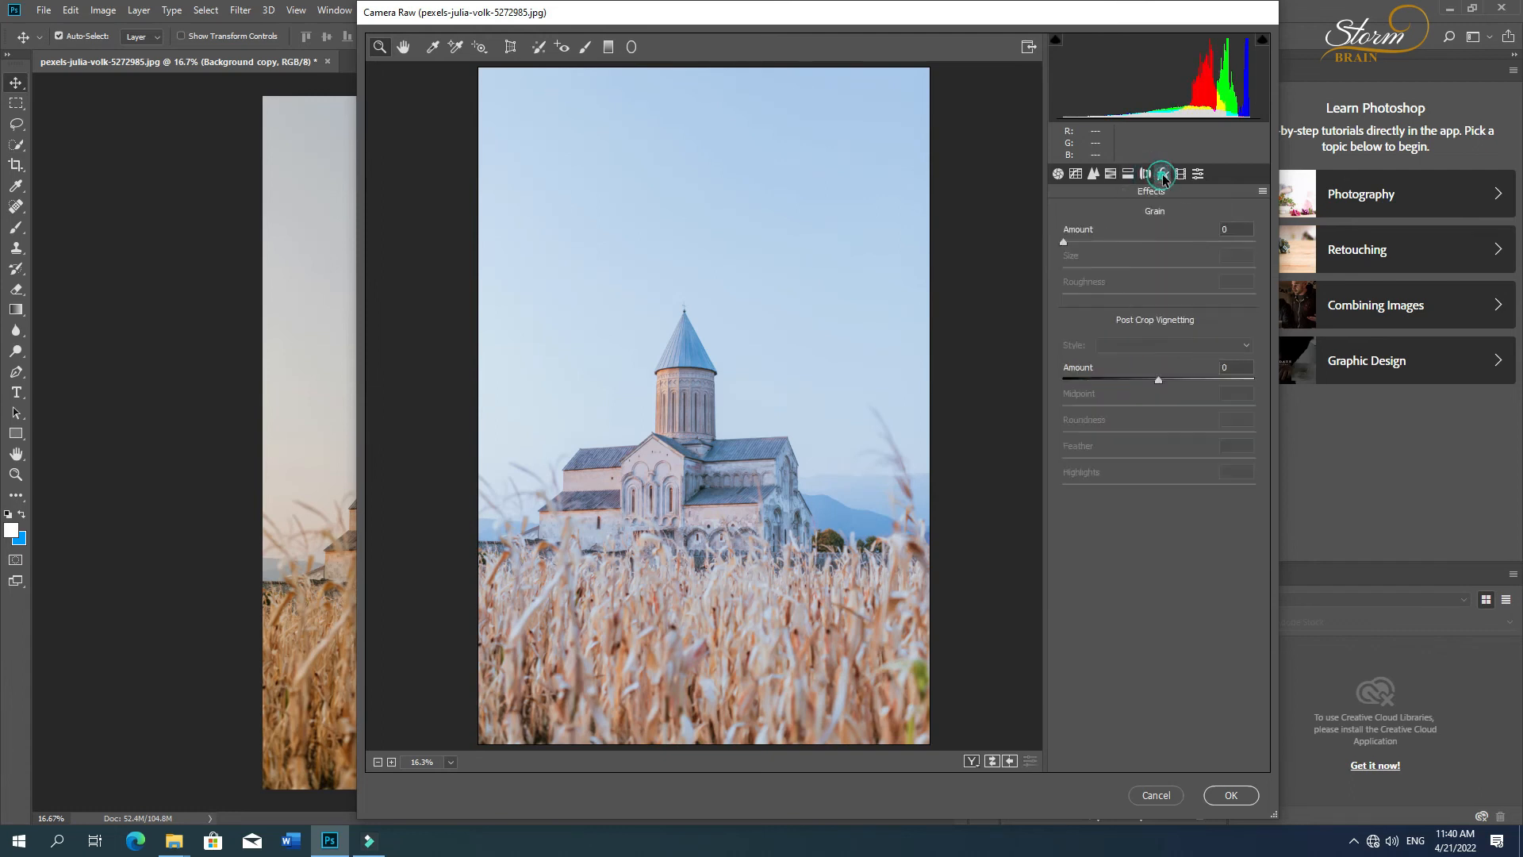
{"action": "left_click", "coordinate": [1182, 175]}
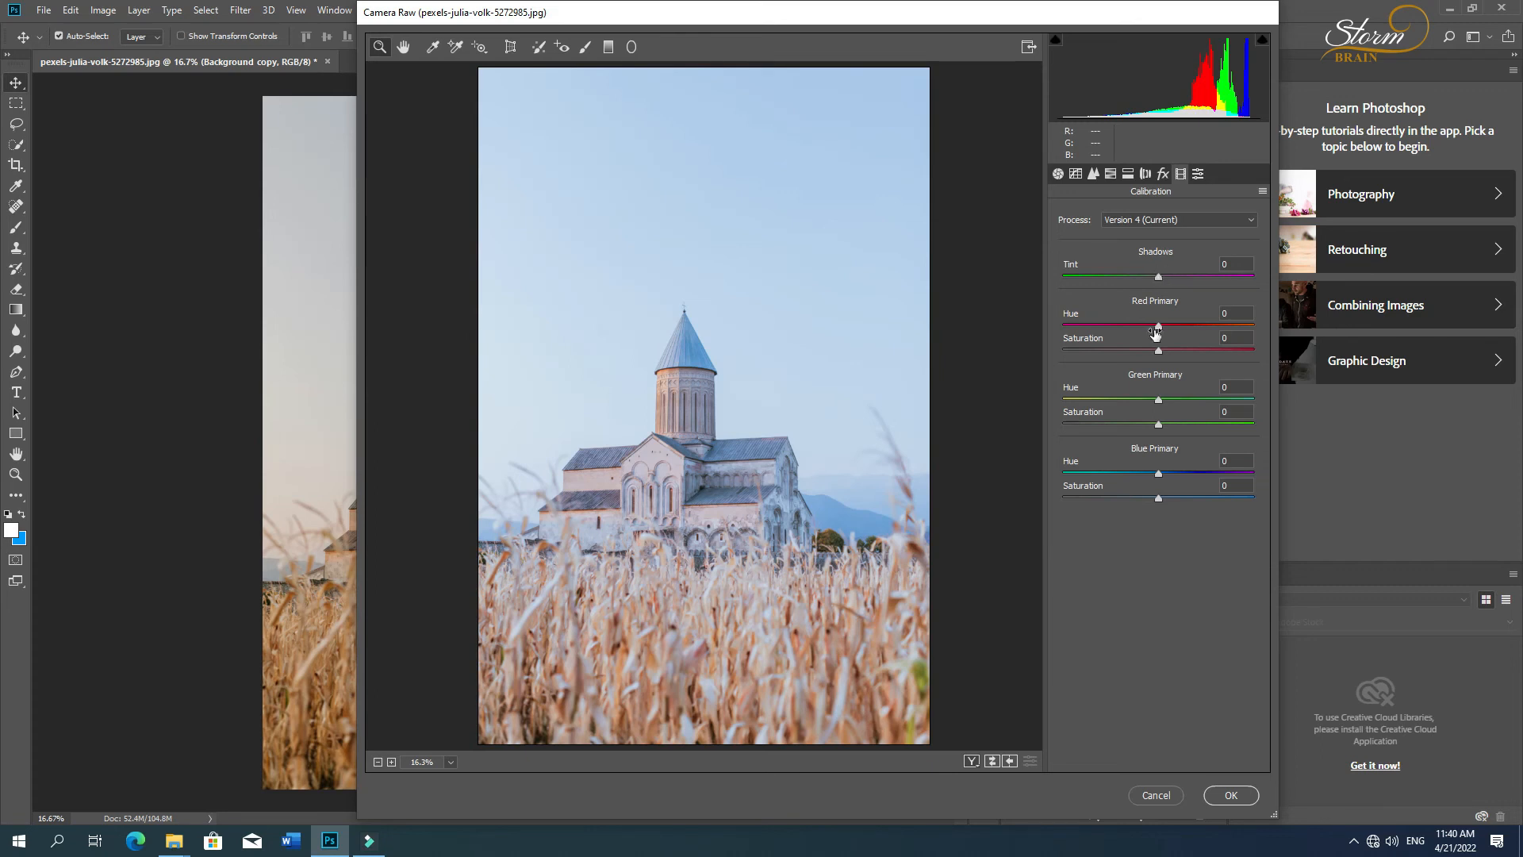
{"action": "mouse_move", "coordinate": [1159, 404]}
{"action": "left_mouse_down"}
{"action": "mouse_move", "coordinate": [1200, 405]}
{"action": "mouse_move", "coordinate": [1169, 425]}
{"action": "left_mouse_up"}
{"action": "left_click_drag", "start_coordinate": [1160, 475], "coordinate": [1153, 509]}
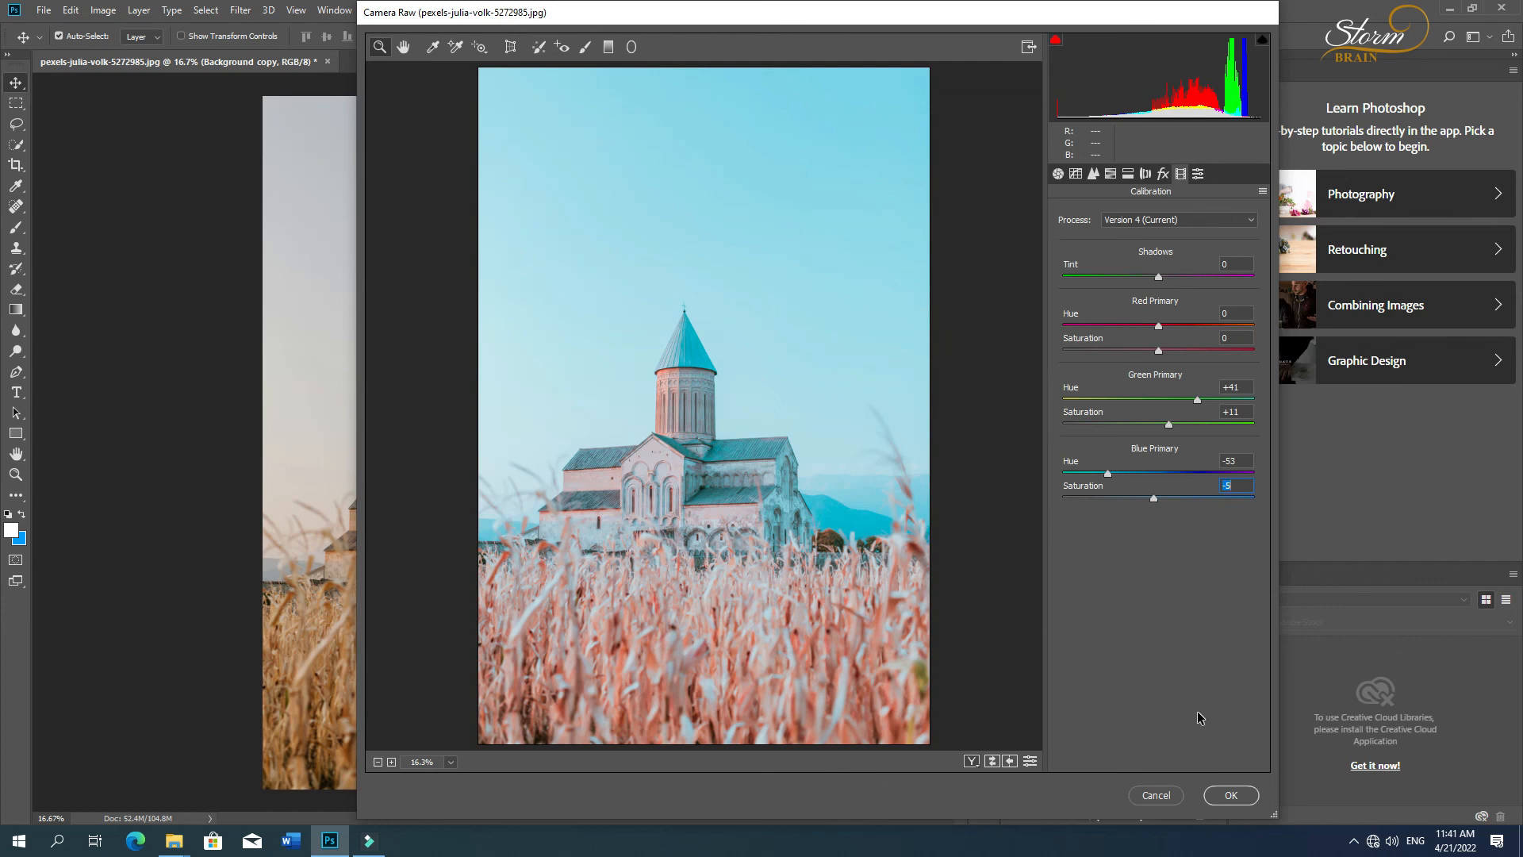
Step: Compare the photo in the before/after preview layouts and apply the Camera Raw filter to the layer
{"action": "left_click", "coordinate": [972, 762]}
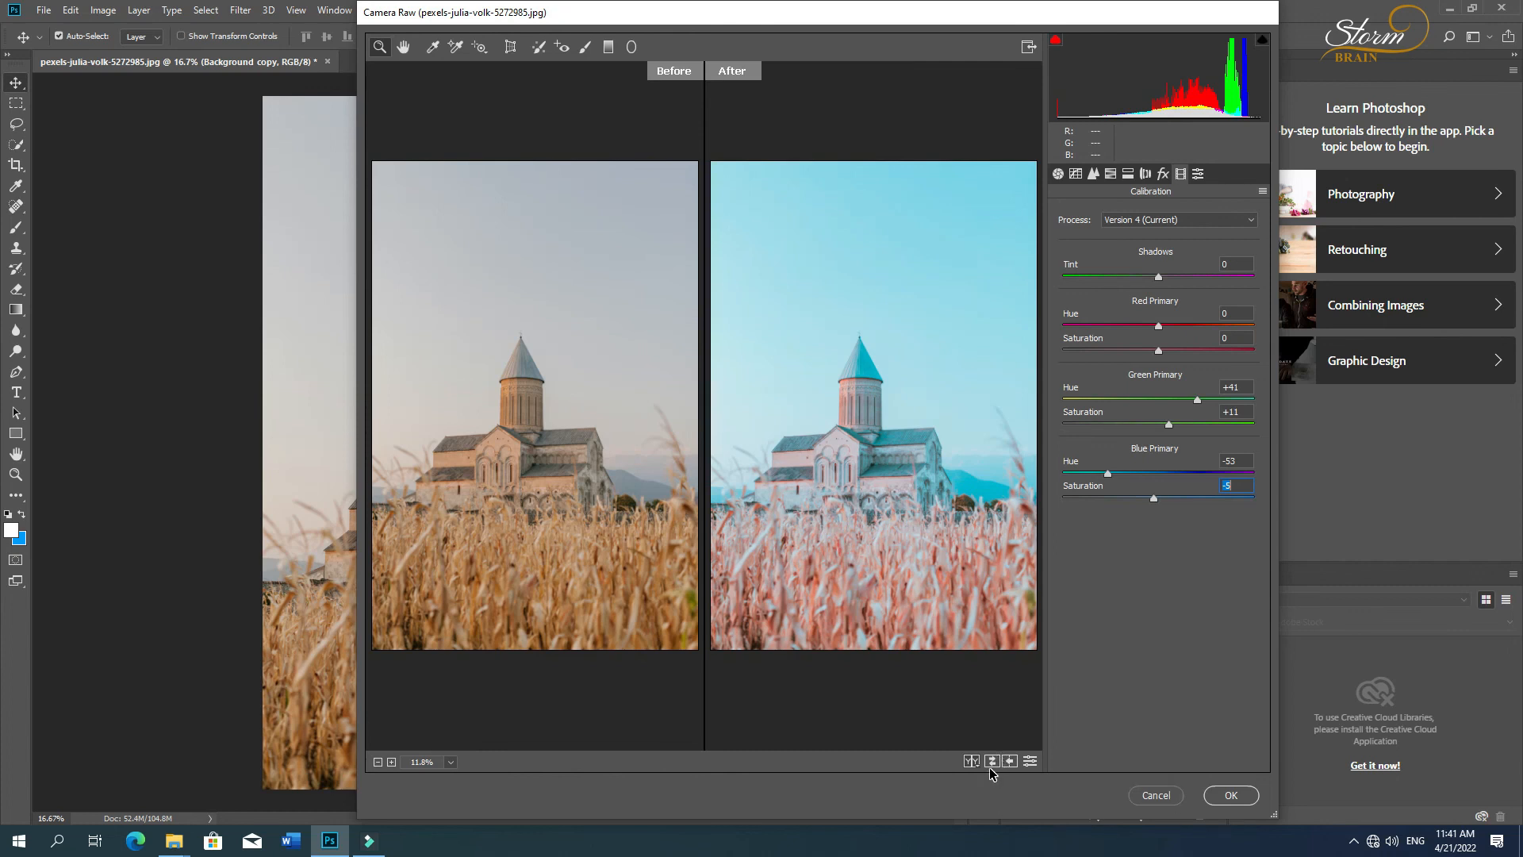
{"action": "left_click", "coordinate": [992, 761]}
{"action": "left_click", "coordinate": [992, 761]}
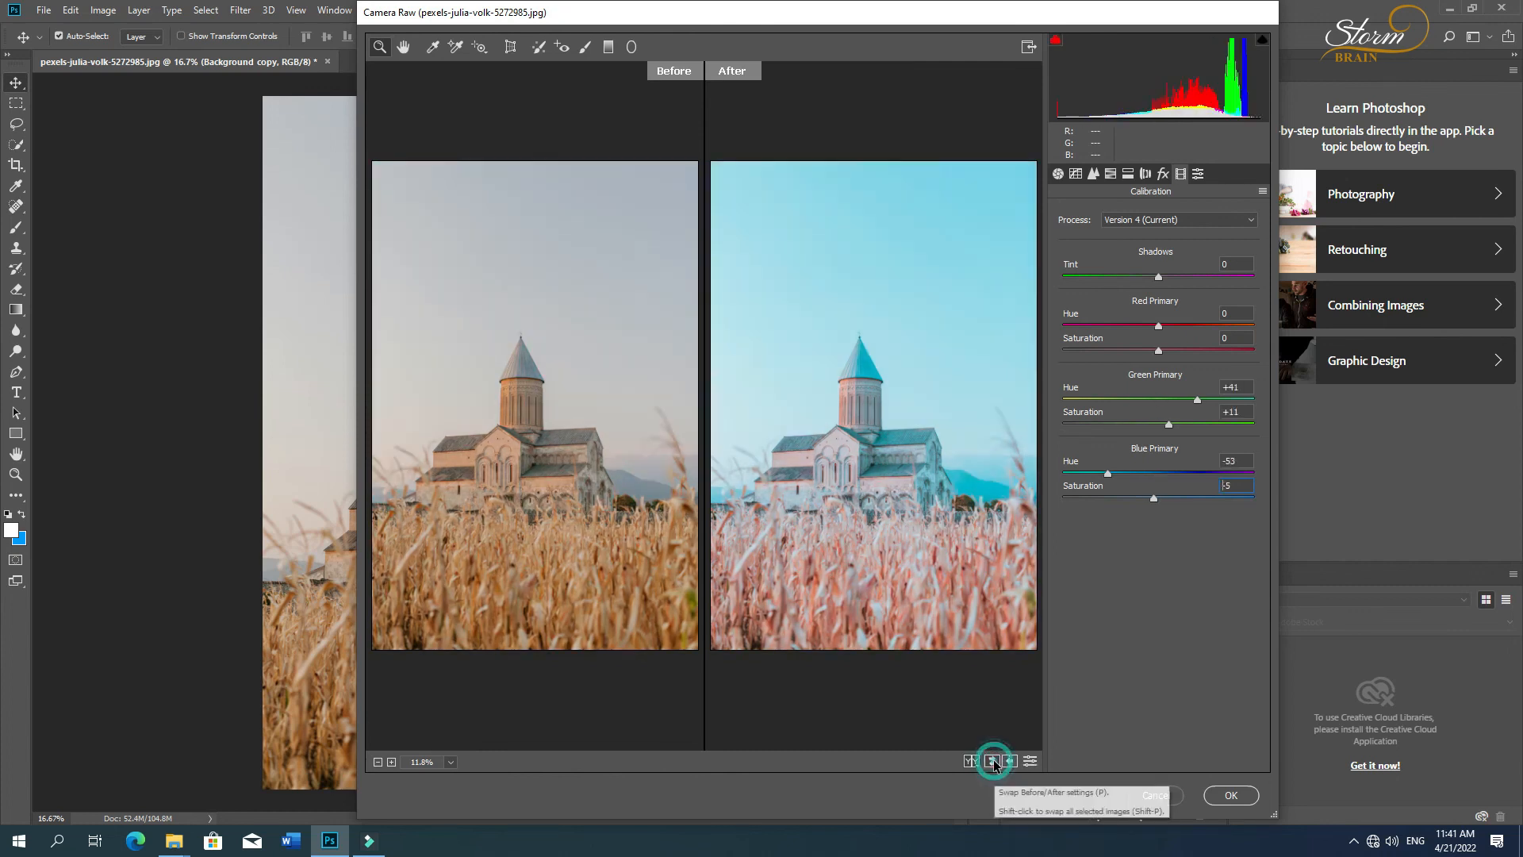
{"action": "left_click", "coordinate": [981, 762]}
{"action": "left_click", "coordinate": [978, 761]}
{"action": "left_click", "coordinate": [978, 763]}
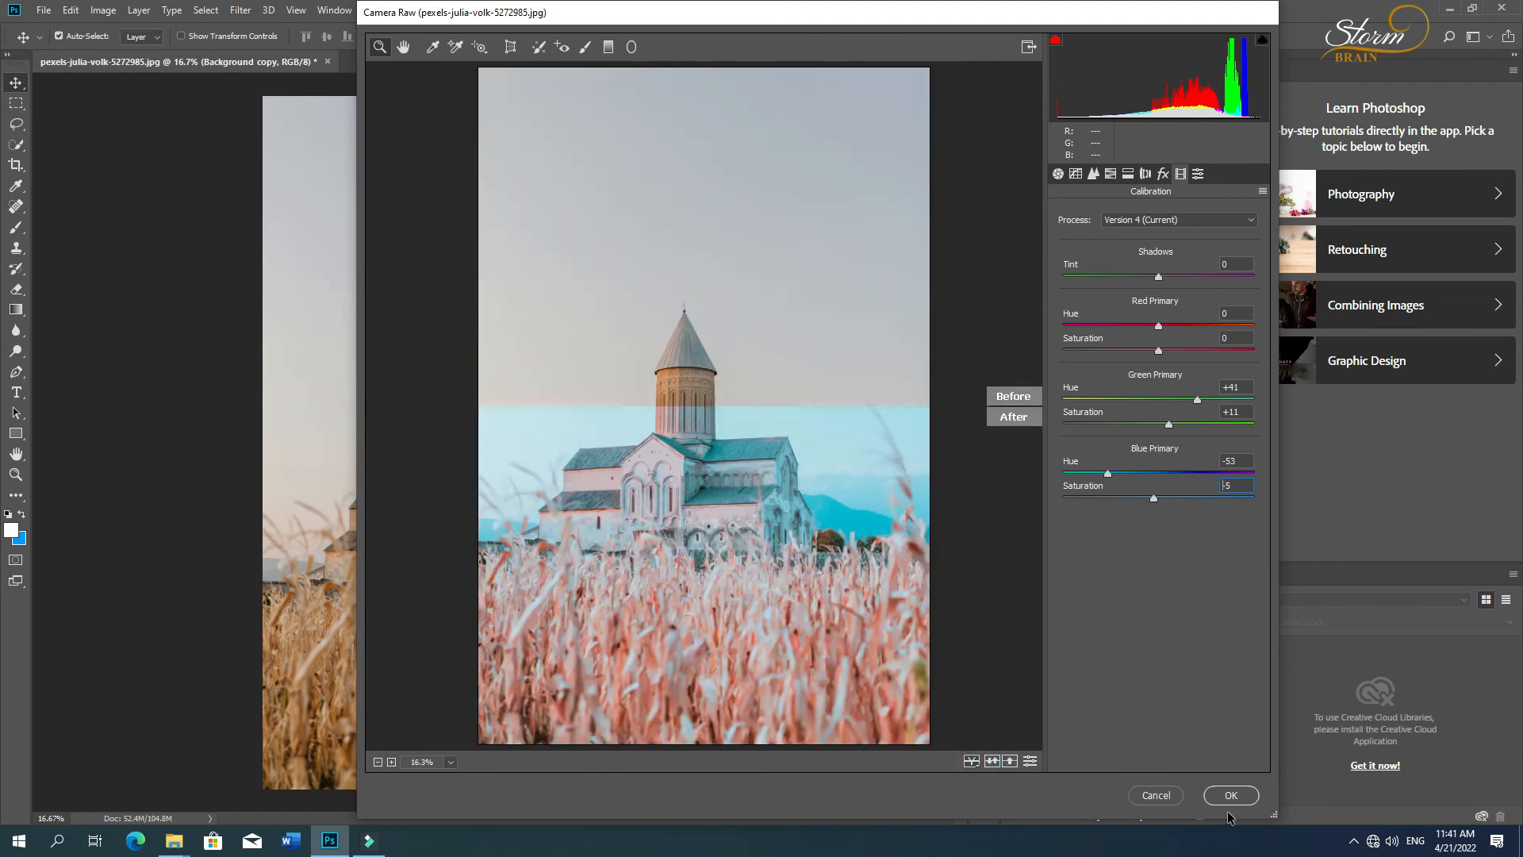
{"action": "key", "text": "q"}
{"action": "left_click", "coordinate": [1209, 797]}
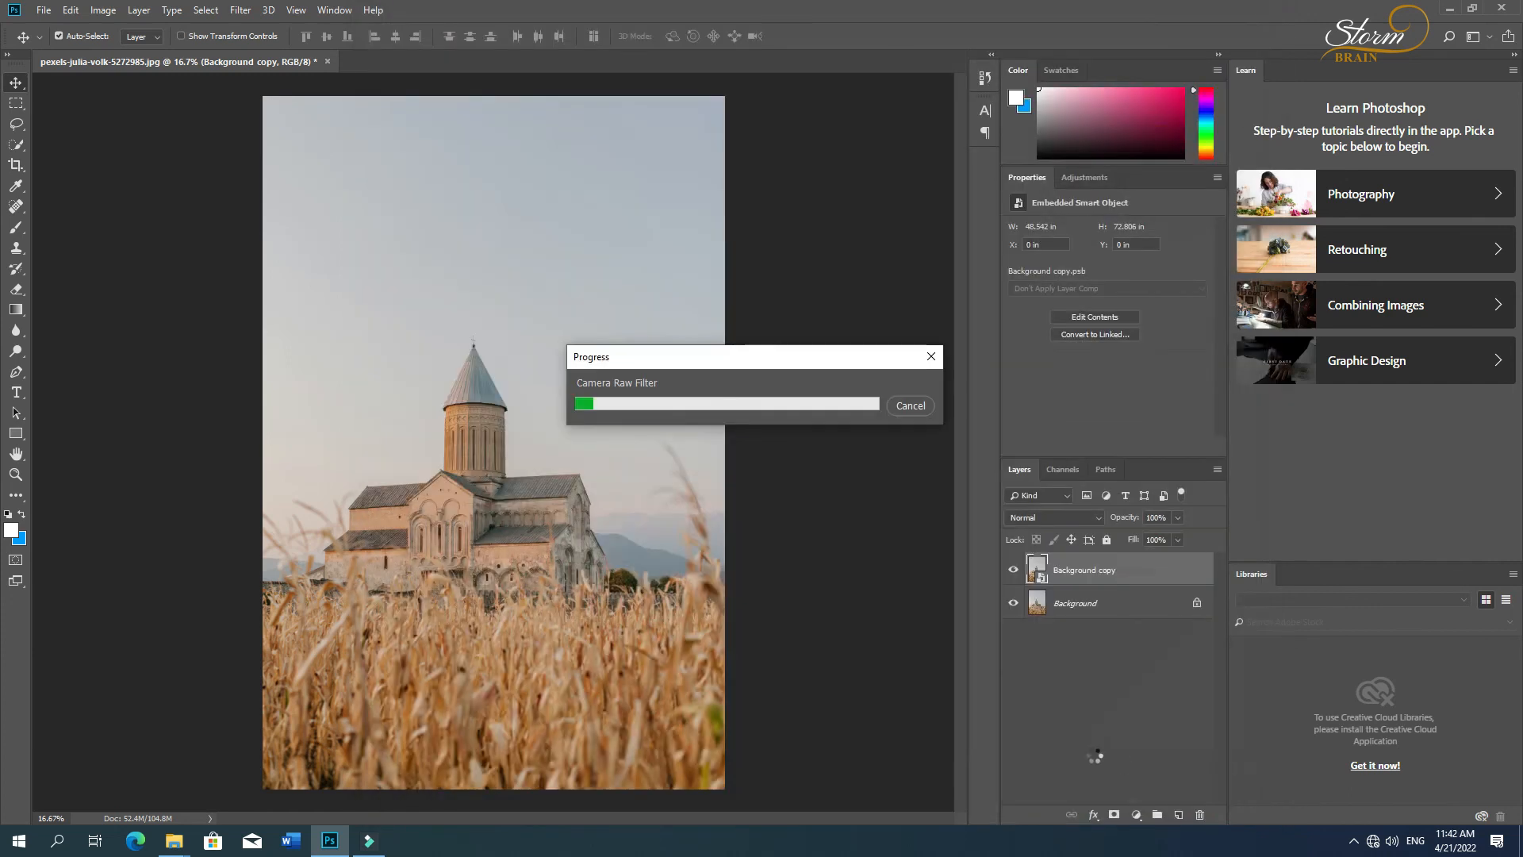